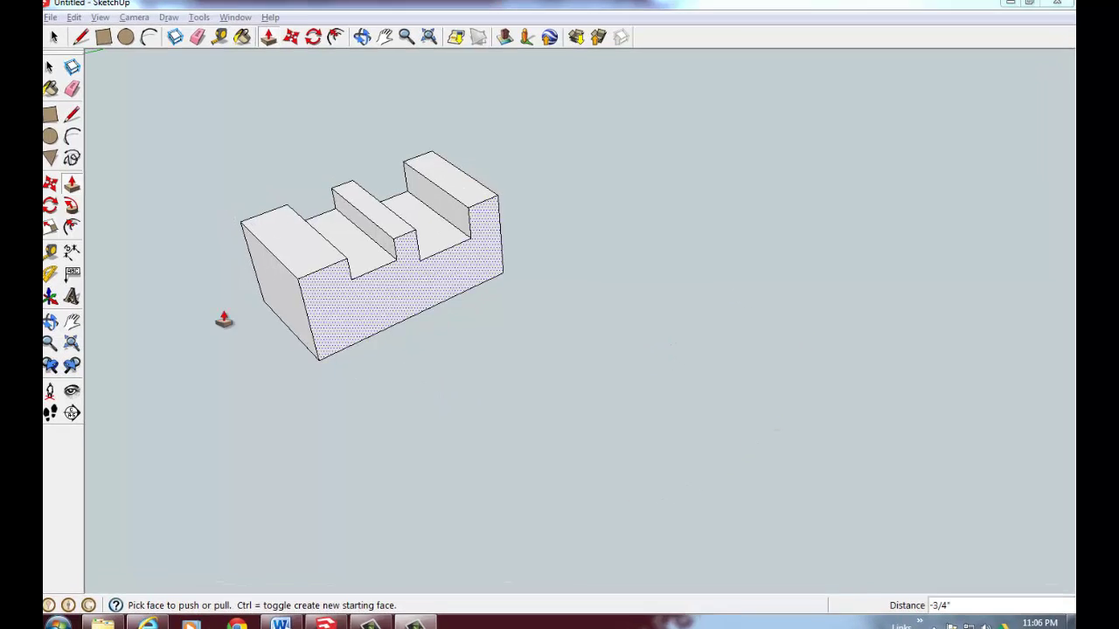
Finish pushing the notch faces down 3/4" and return to the Select tool
key("space")
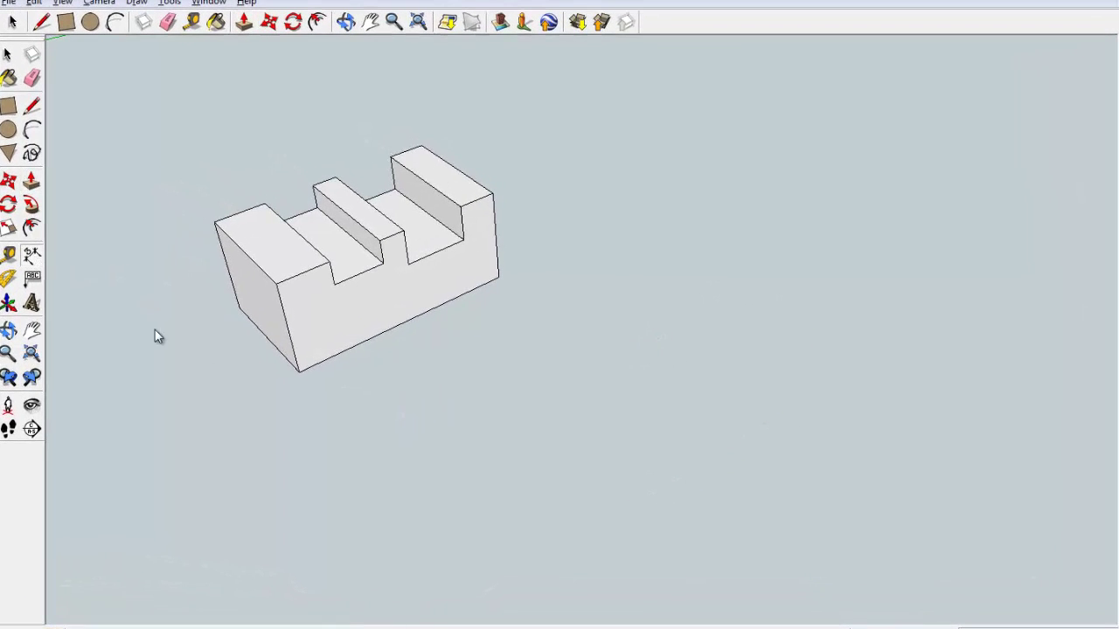
Dimension the block's bottom edges: 2 1/2" depth and 4 1/2" length
left_click(238, 308)
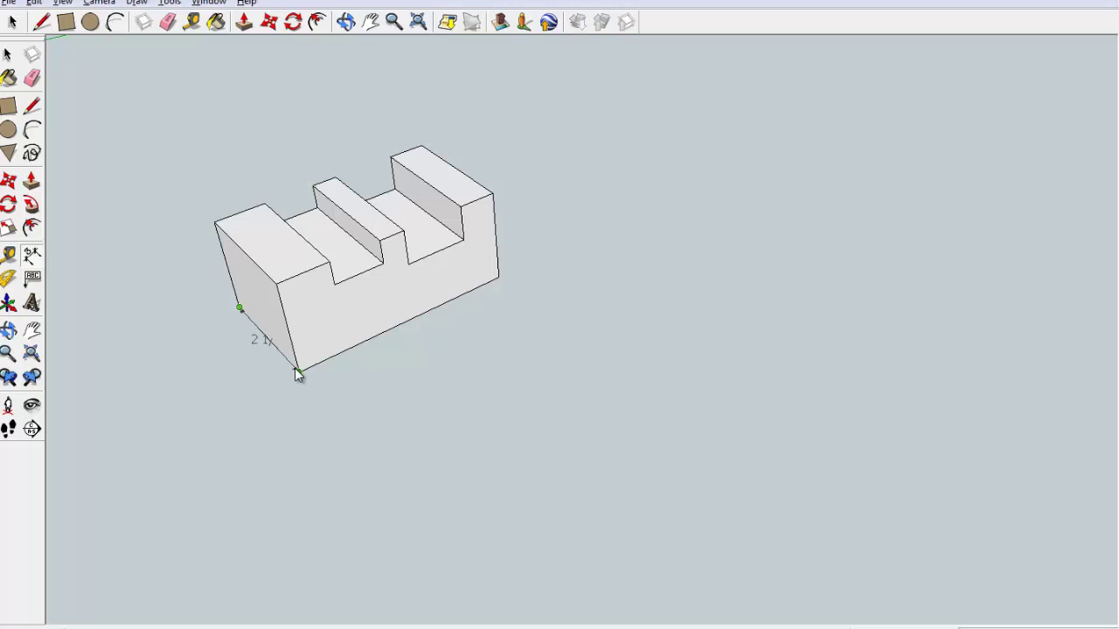
left_click(298, 371)
left_click(225, 380)
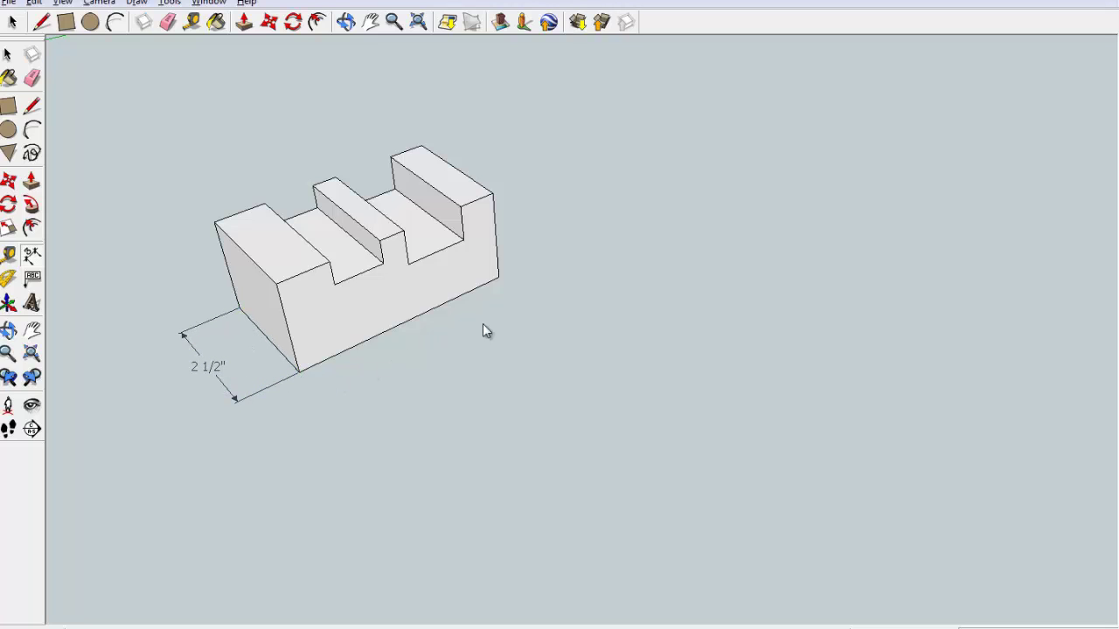
left_click(497, 278)
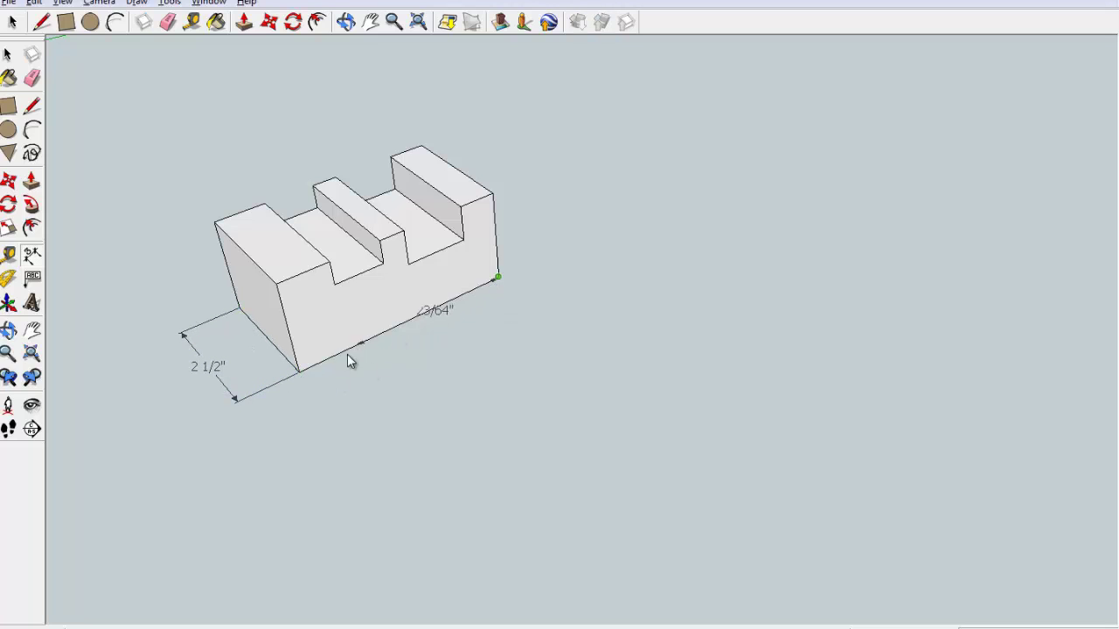
left_click(298, 371)
left_click(357, 402)
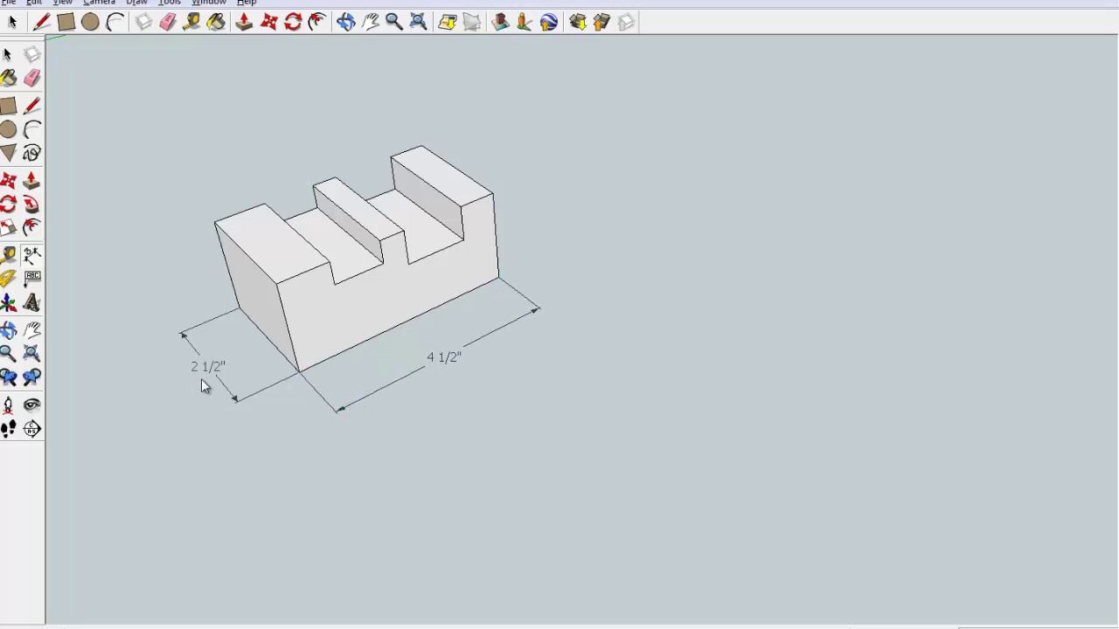
Start a new rectangle with its first corner on the ground right of the block
left_click(428, 360)
left_click(225, 333)
left_click(9, 107)
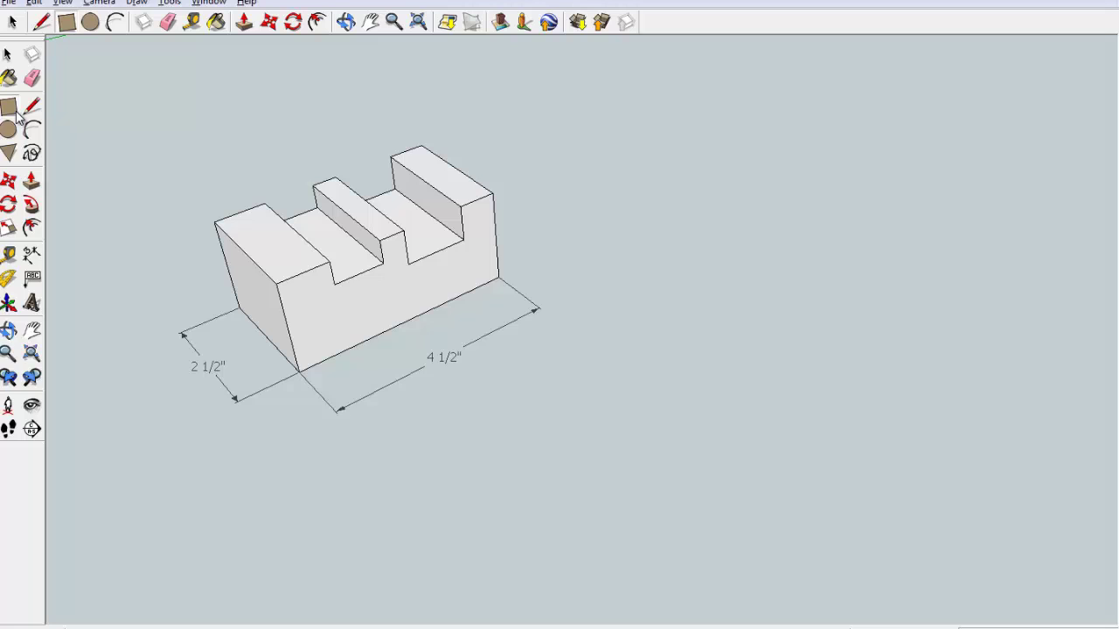
left_click(603, 472)
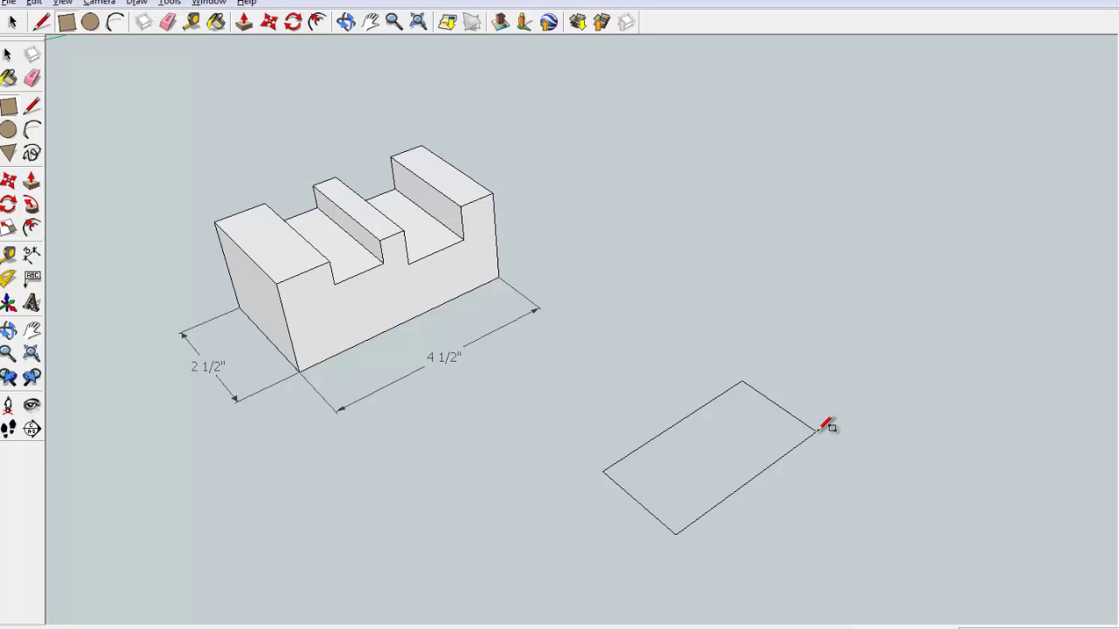
Size the rectangle to exactly 4 1/2" by 2 1/2" in the Measurements box
key("Return")
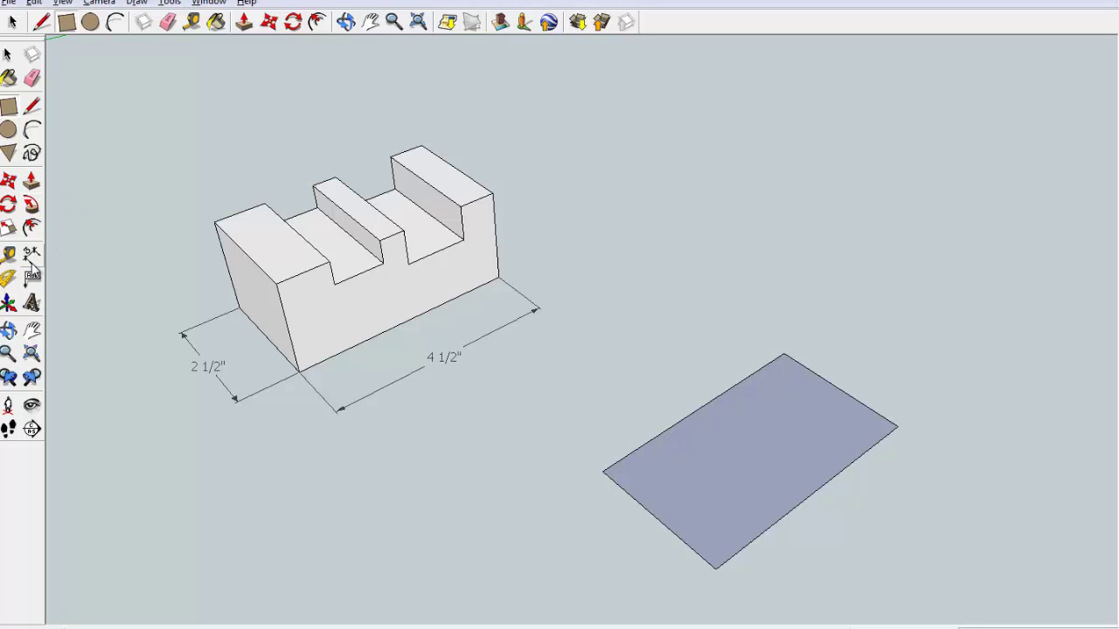
Add a 2" height dimension beside the slotted block's left edge
left_click(214, 223)
left_click(240, 308)
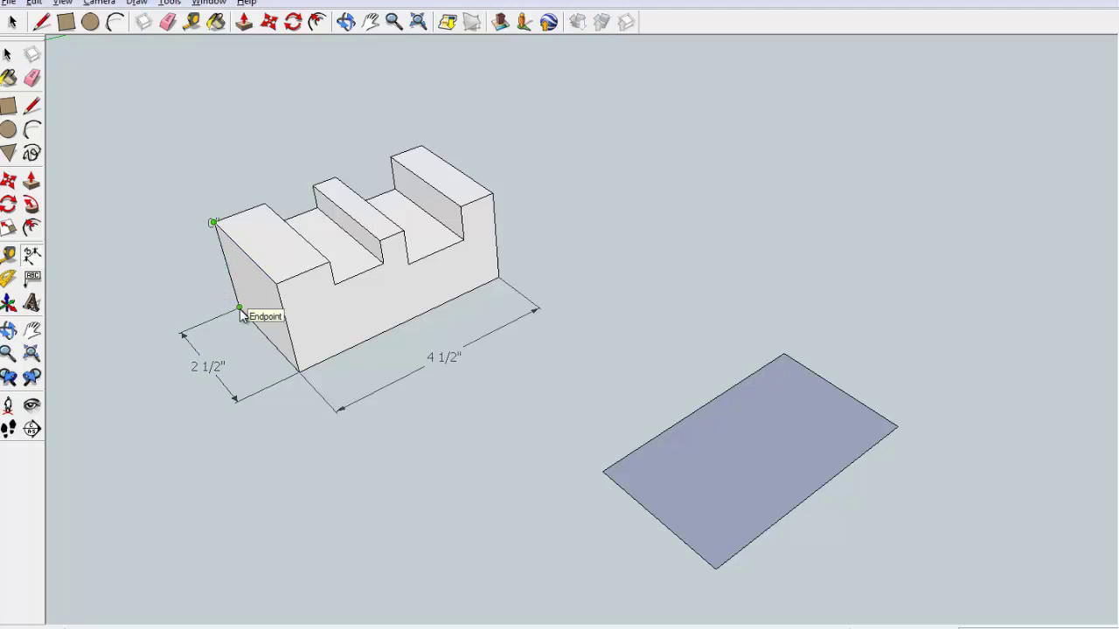
left_click(171, 302)
Push/Pull the new rectangle up 2" into a box
left_click(31, 180)
left_click_drag(644, 470, 644, 398)
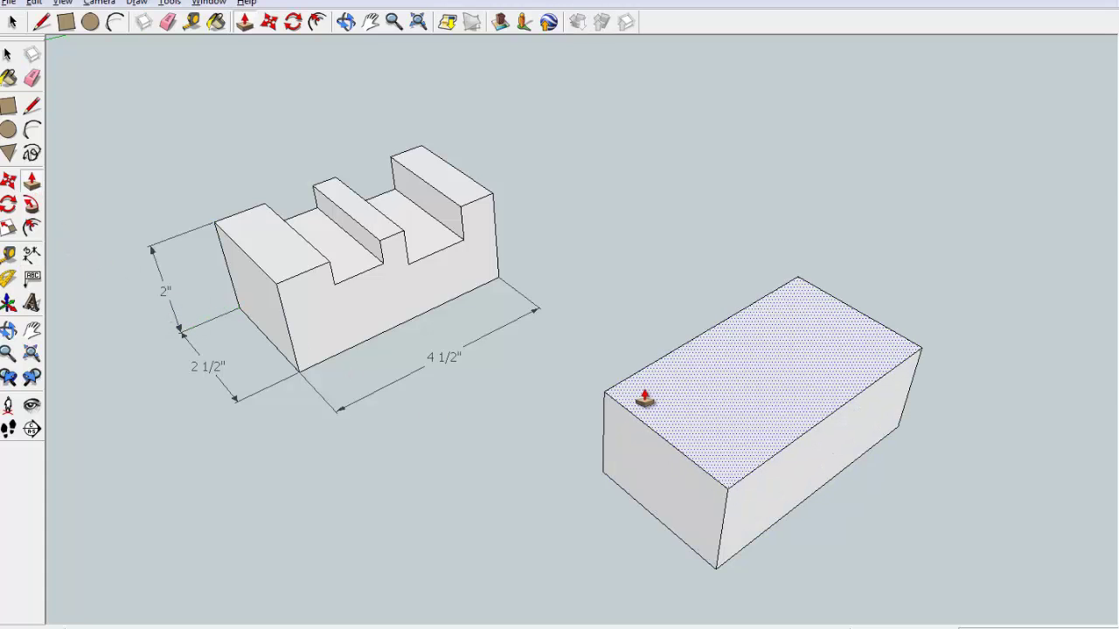
left_click(644, 398)
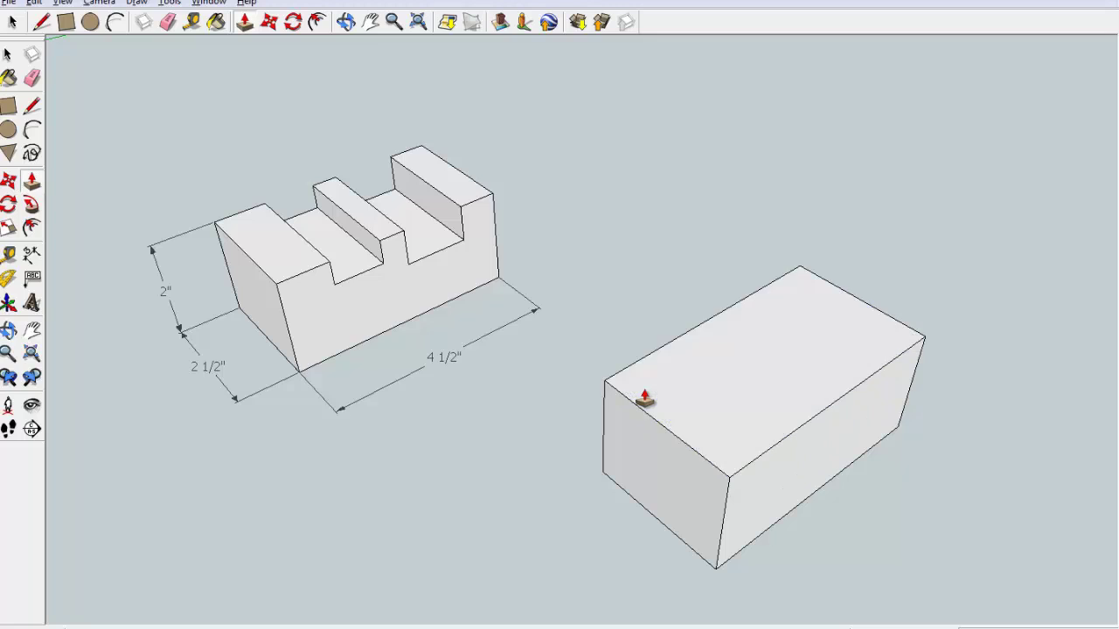
key("space")
Dimension the new box's 4 1/2" length, 2 1/2" depth and 2" height
left_click(895, 430)
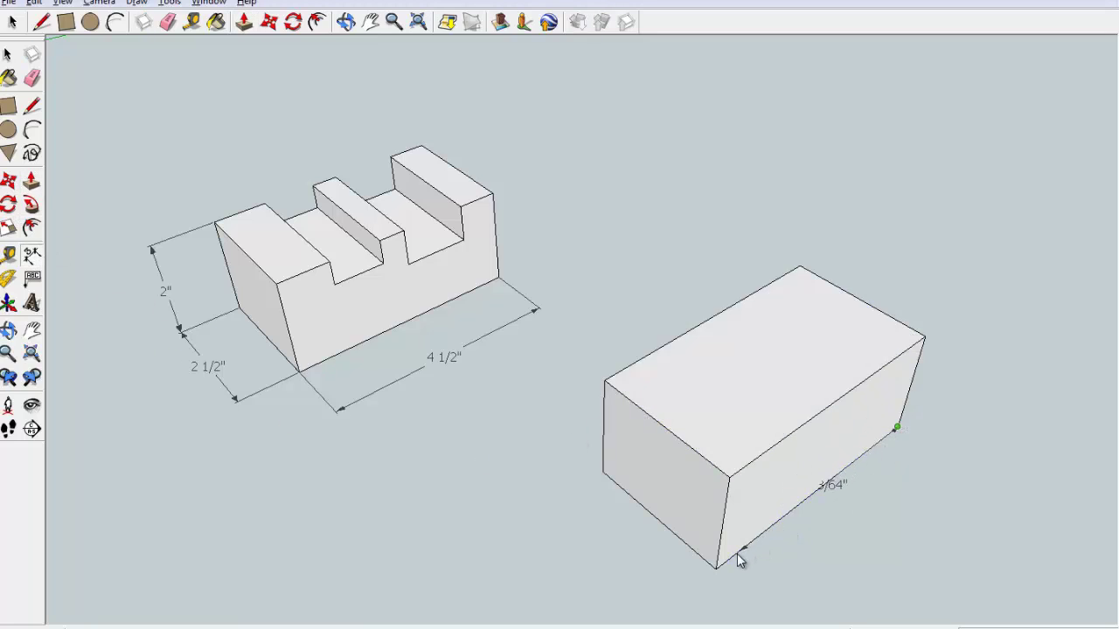
left_click(718, 567)
left_click(756, 592)
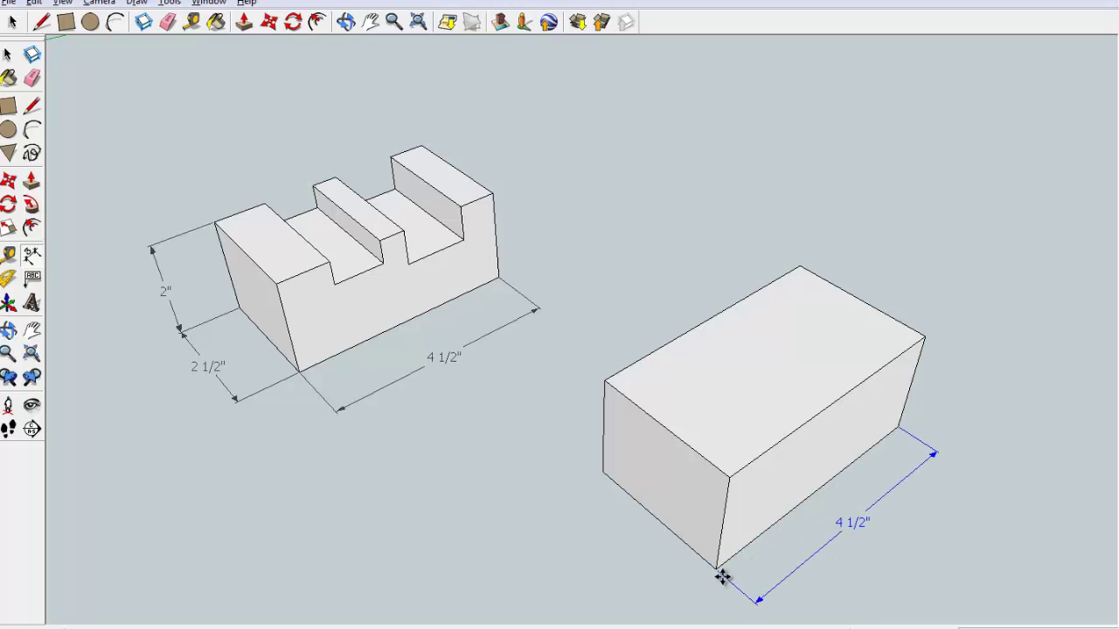
key("Escape")
left_click(602, 473)
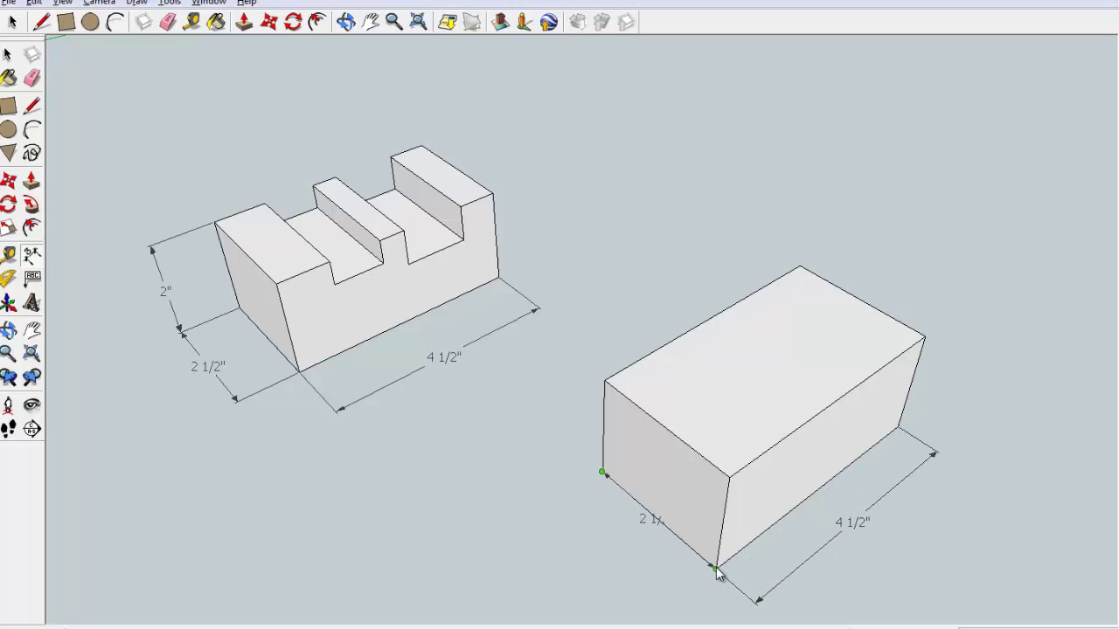
left_click(715, 570)
left_click(587, 511)
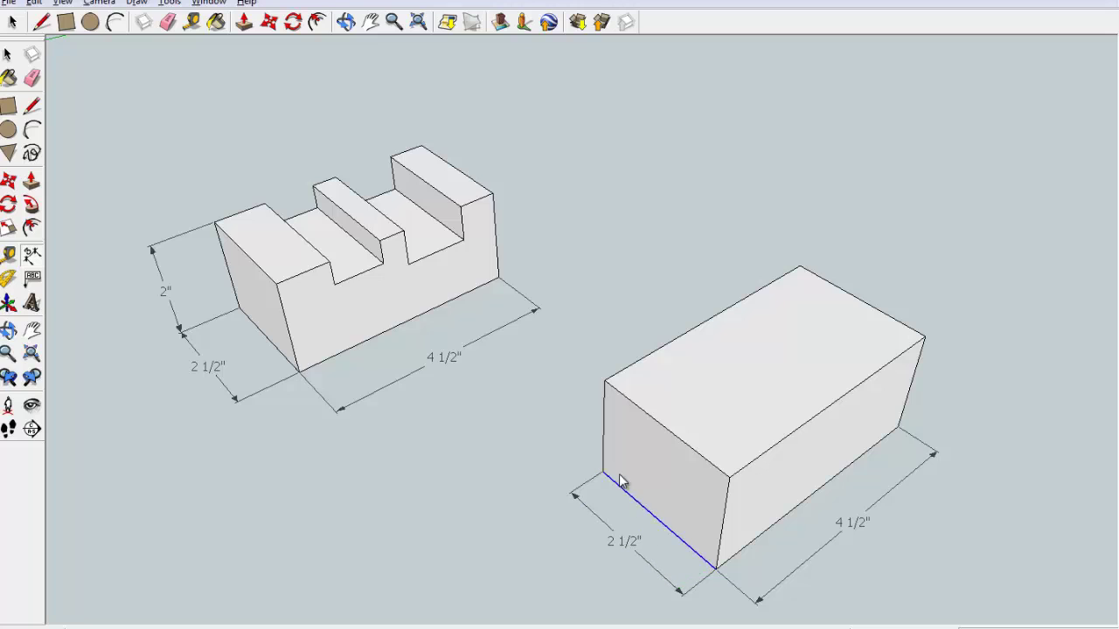
left_click(610, 387)
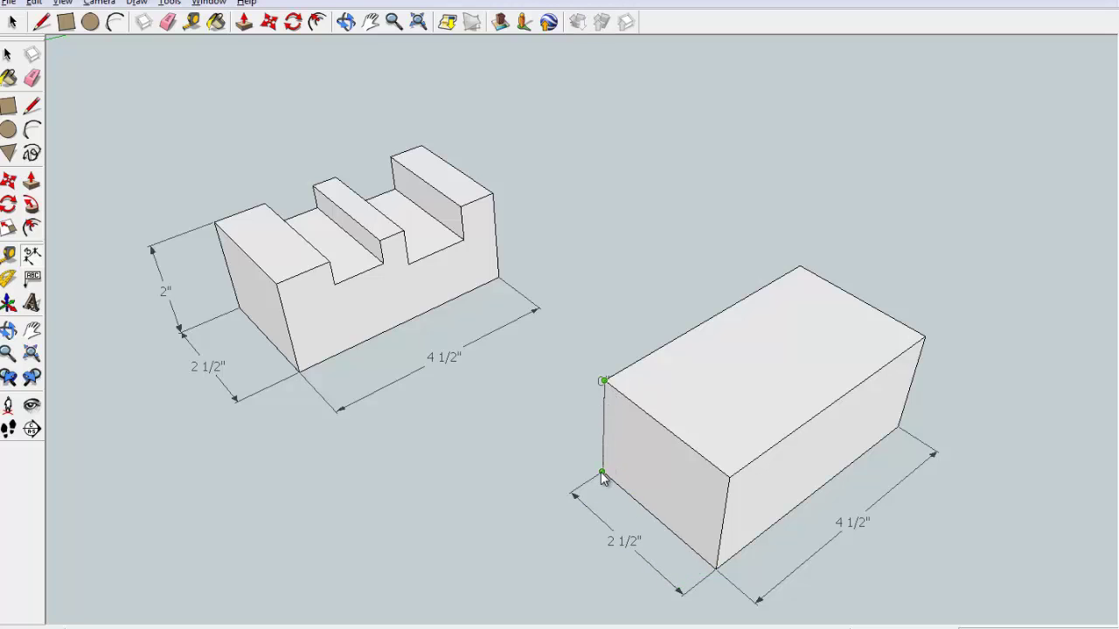
left_click(602, 473)
left_click(575, 495)
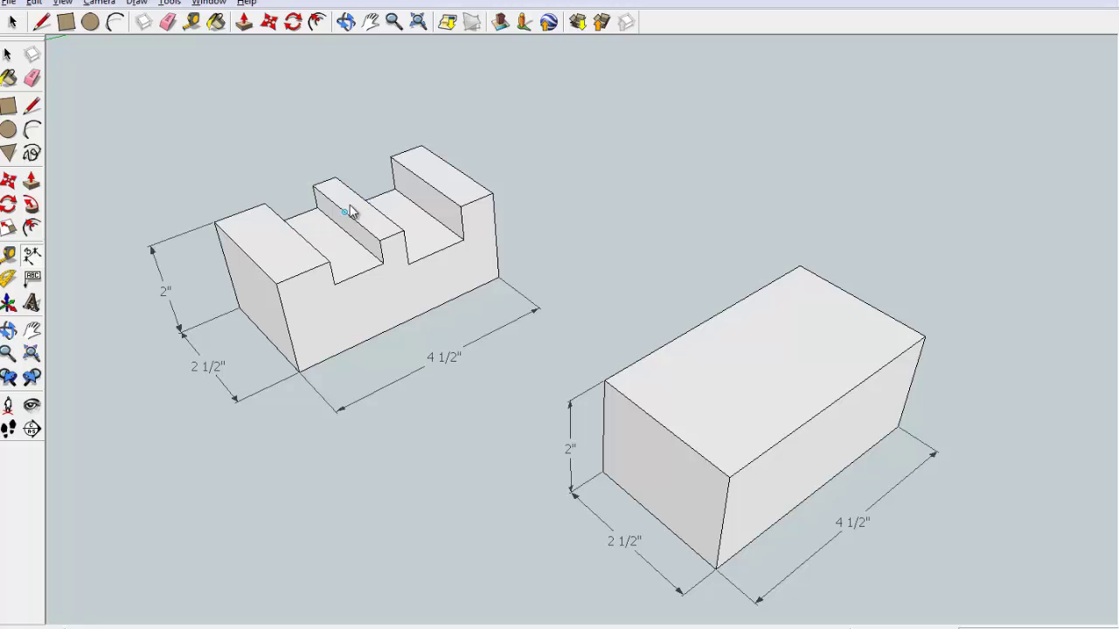
Dimension the first notch edges at 1" and 2" from the block's left corner
left_click(214, 223)
left_click(264, 203)
left_click(236, 183)
left_click(215, 223)
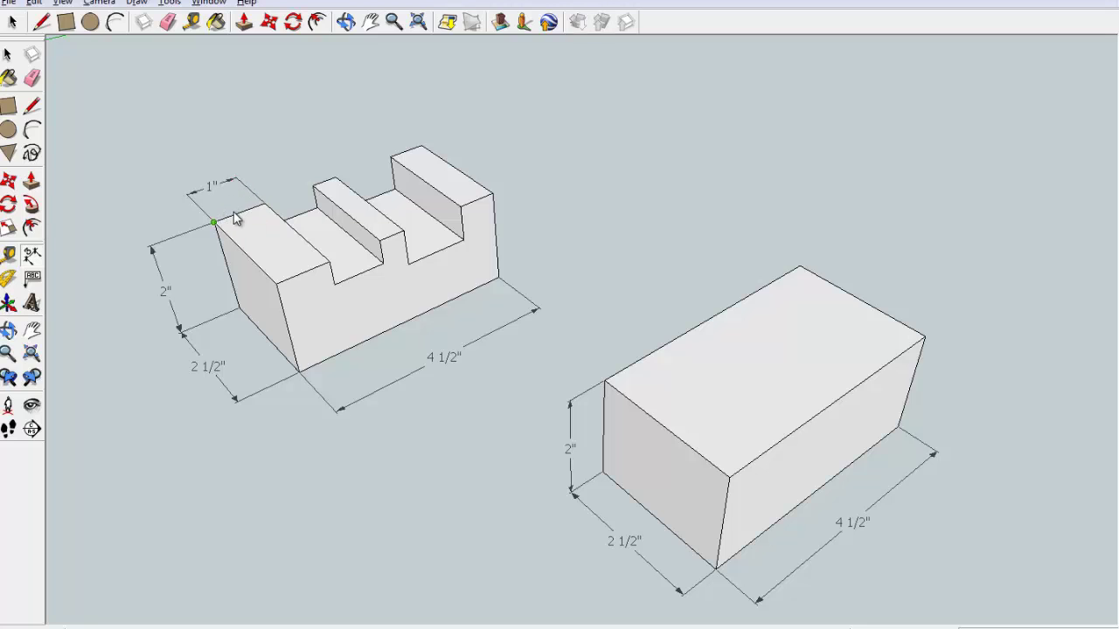
left_click(313, 185)
left_click(263, 147)
Add 2 1/2" and 3 3/4" notch dimensions from the left corner, discarding a stray 4 1/8"
left_click(215, 223)
left_click(330, 176)
left_click(324, 170)
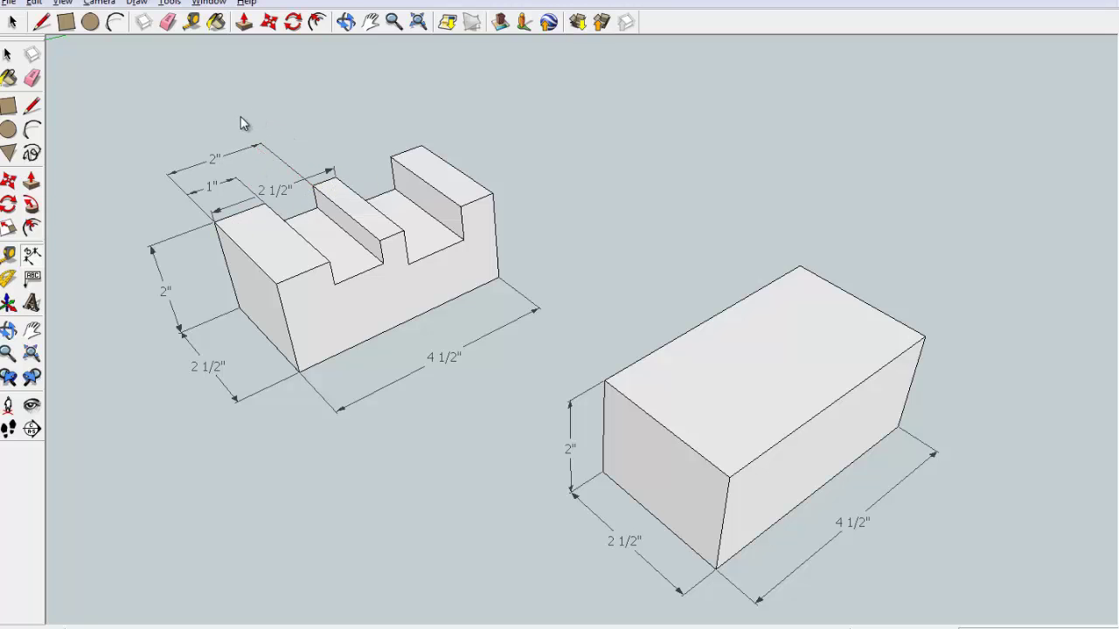
left_click(215, 223)
left_click(390, 158)
left_click(292, 110)
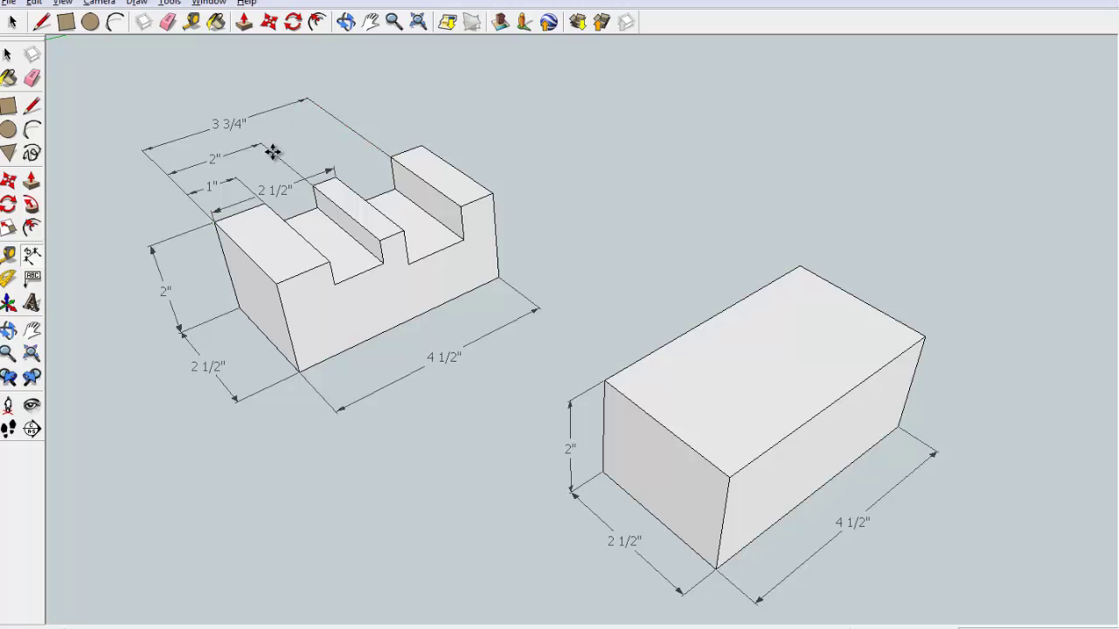
left_click(215, 223)
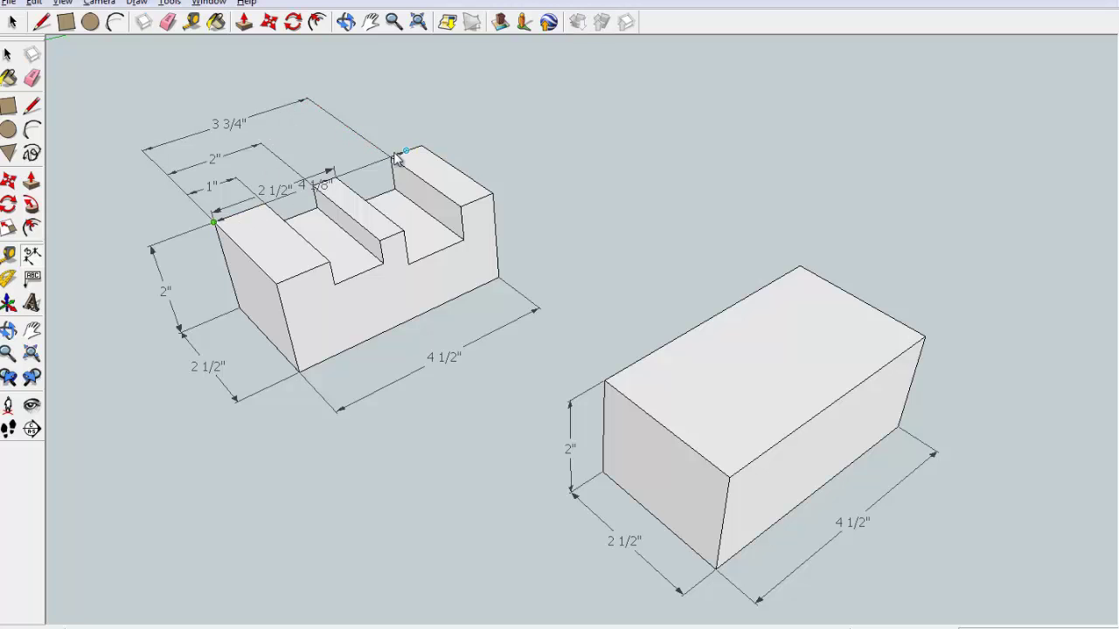
key("Escape")
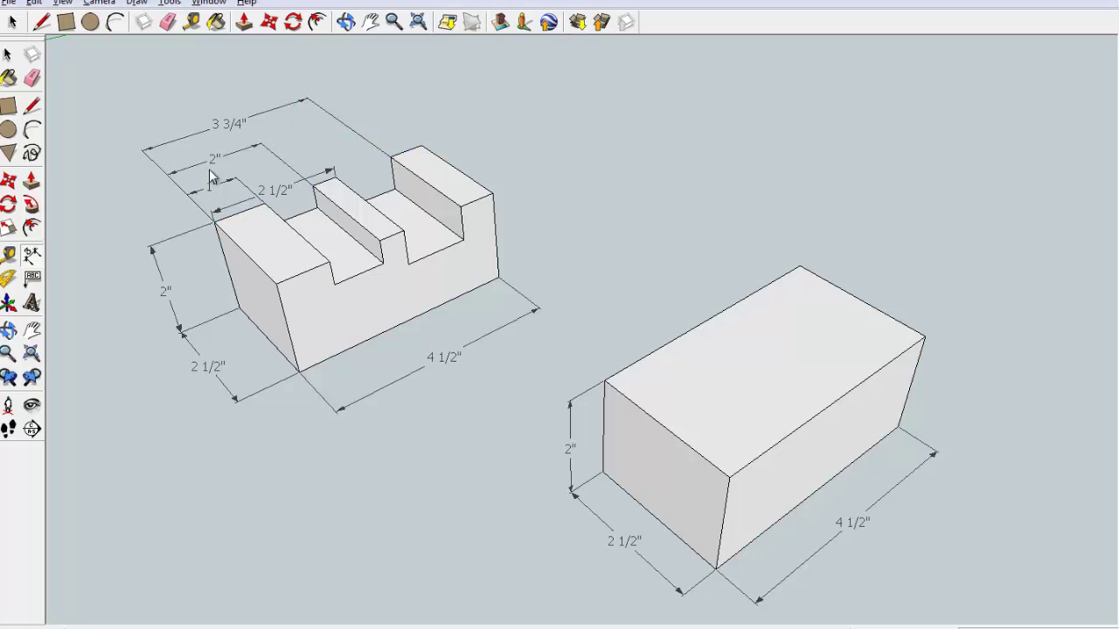
left_click(210, 170)
left_click(171, 222)
left_click(8, 254)
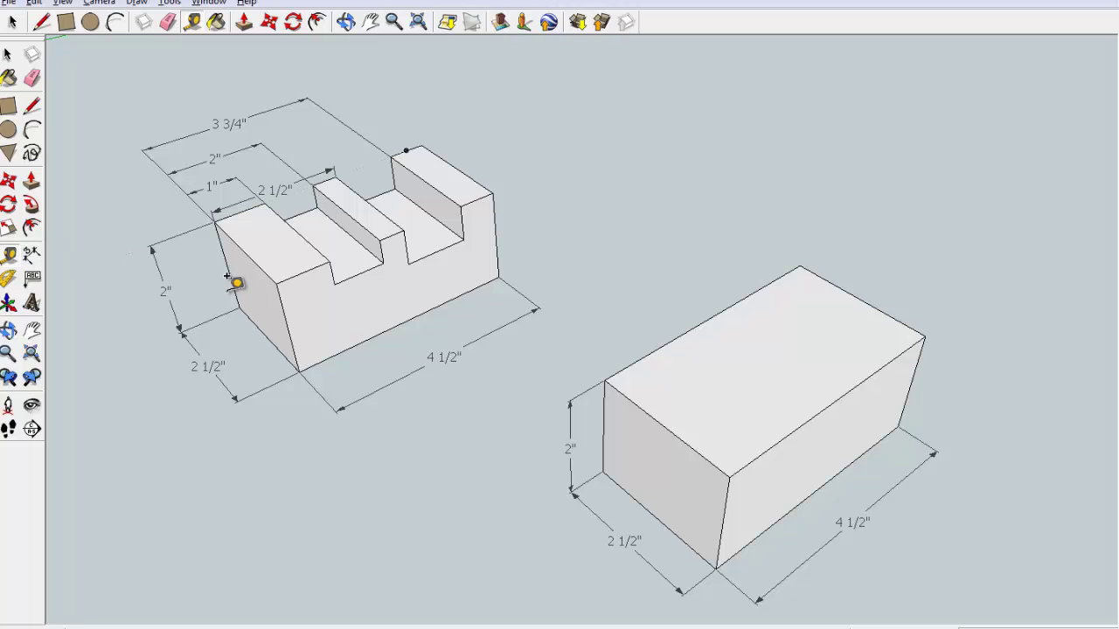
Pull a Tape Measure guide line from the midpoint of the box's top front edge
left_click(663, 418)
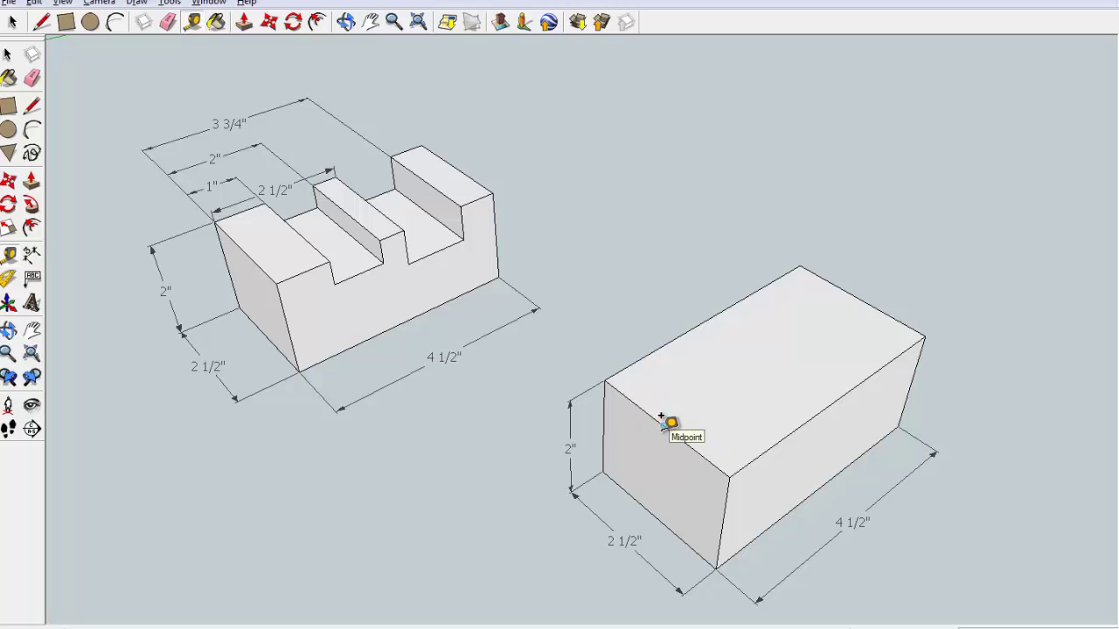
left_click(663, 420)
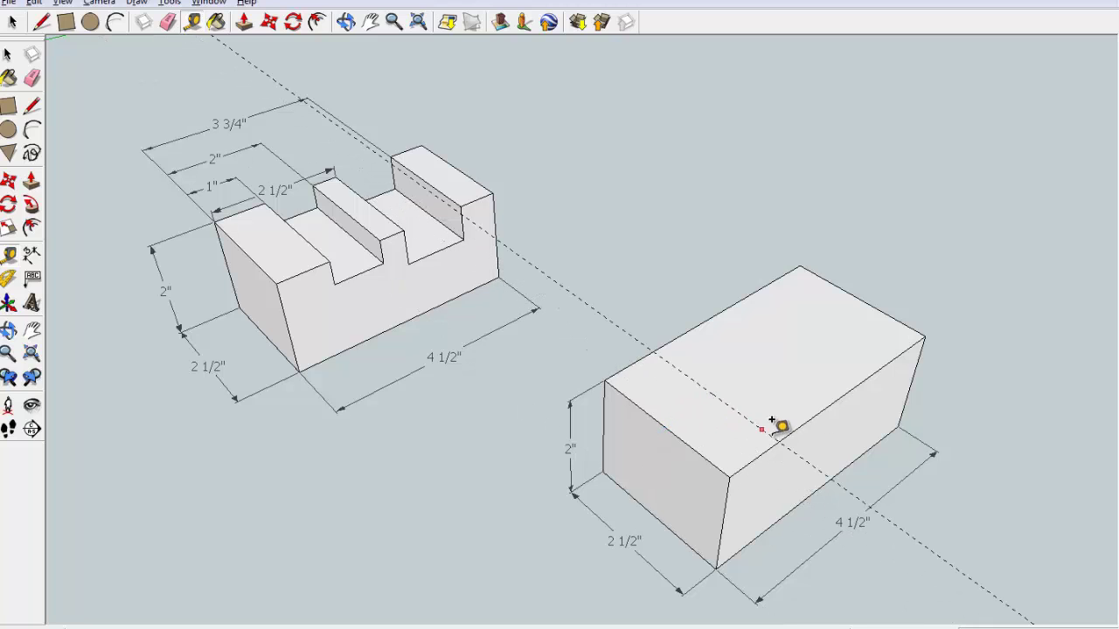
Create guide lines across the box top at the notch offsets from its front edge
mouse_move(779, 425)
middle_mouse_down()
mouse_move(714, 407)
mouse_move(658, 360)
mouse_move(684, 379)
mouse_move(656, 242)
mouse_move(632, 222)
mouse_move(738, 361)
mouse_move(807, 412)
mouse_move(807, 428)
mouse_move(793, 427)
middle_mouse_up()
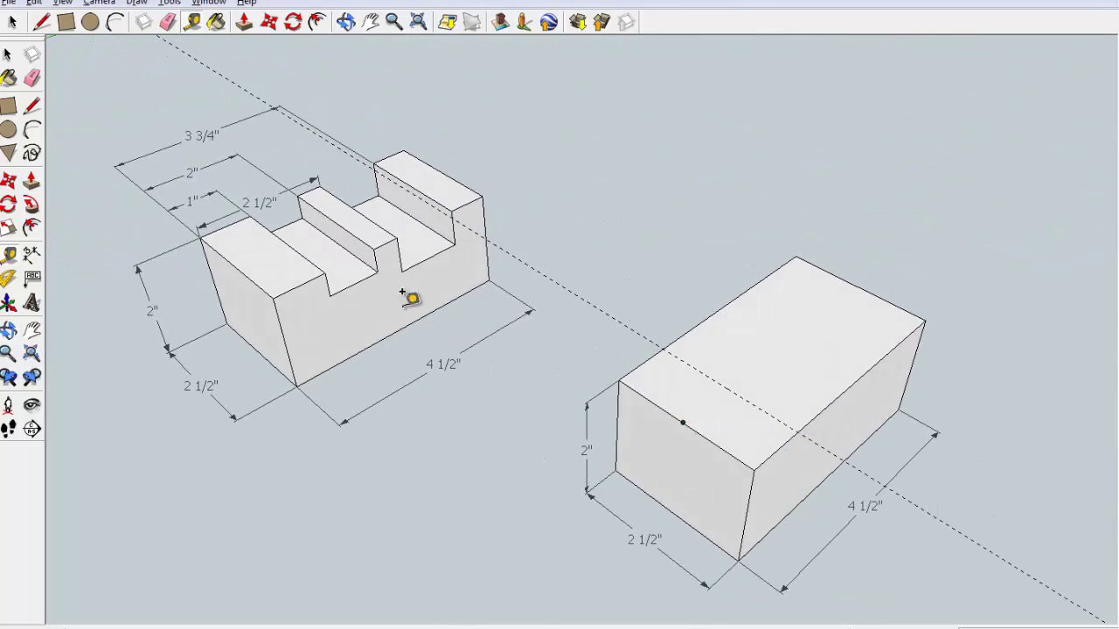
left_click(297, 194)
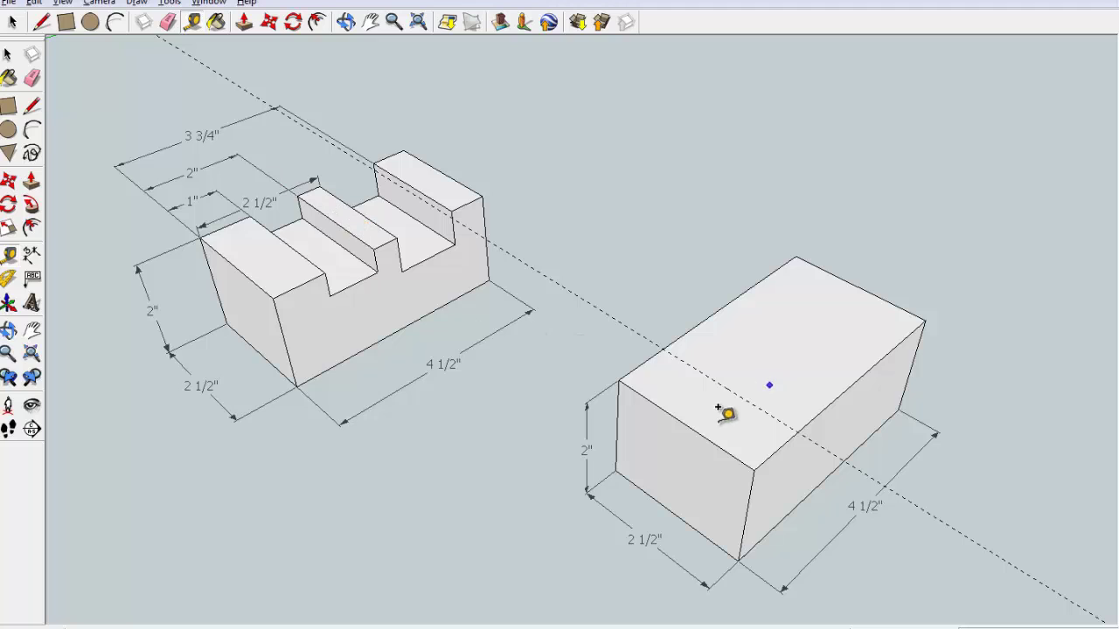
left_click(683, 421)
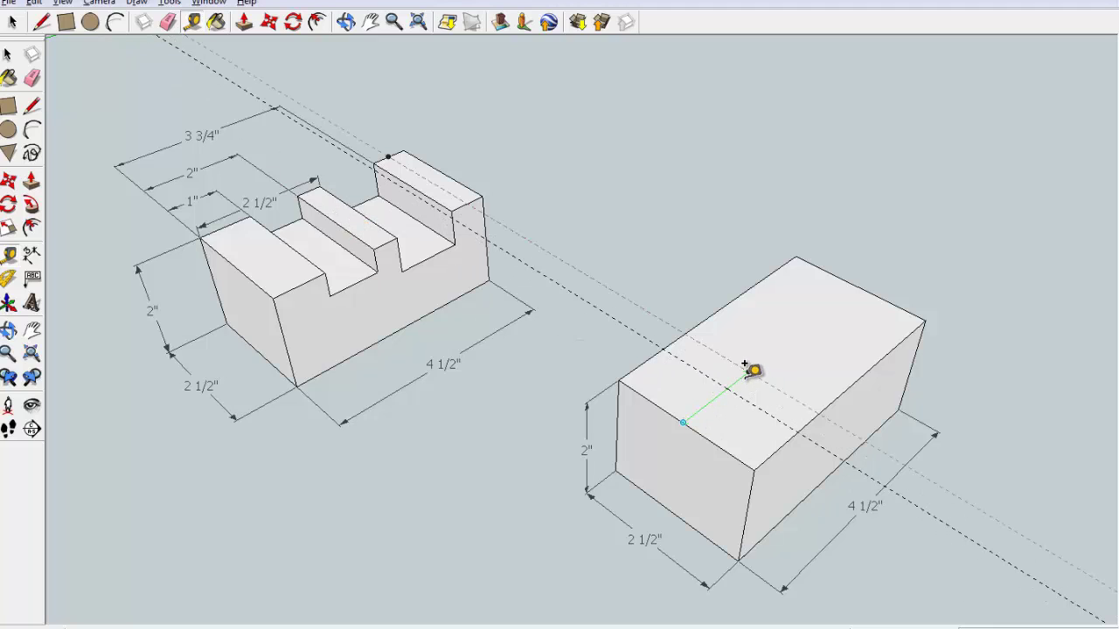
left_click(749, 369)
left_click(683, 422)
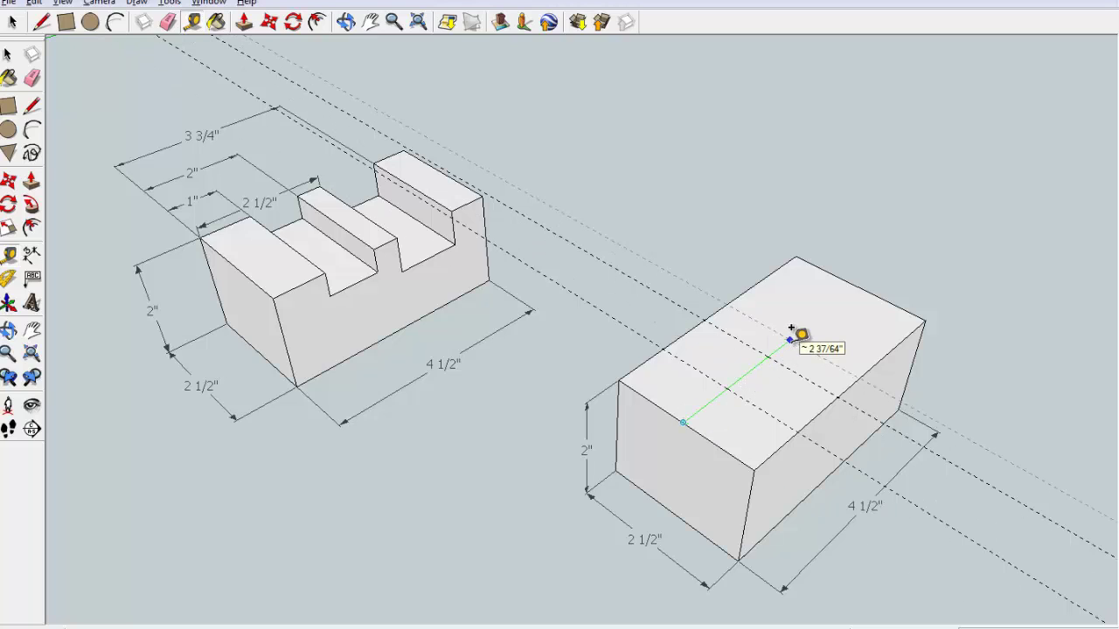
left_click(791, 332)
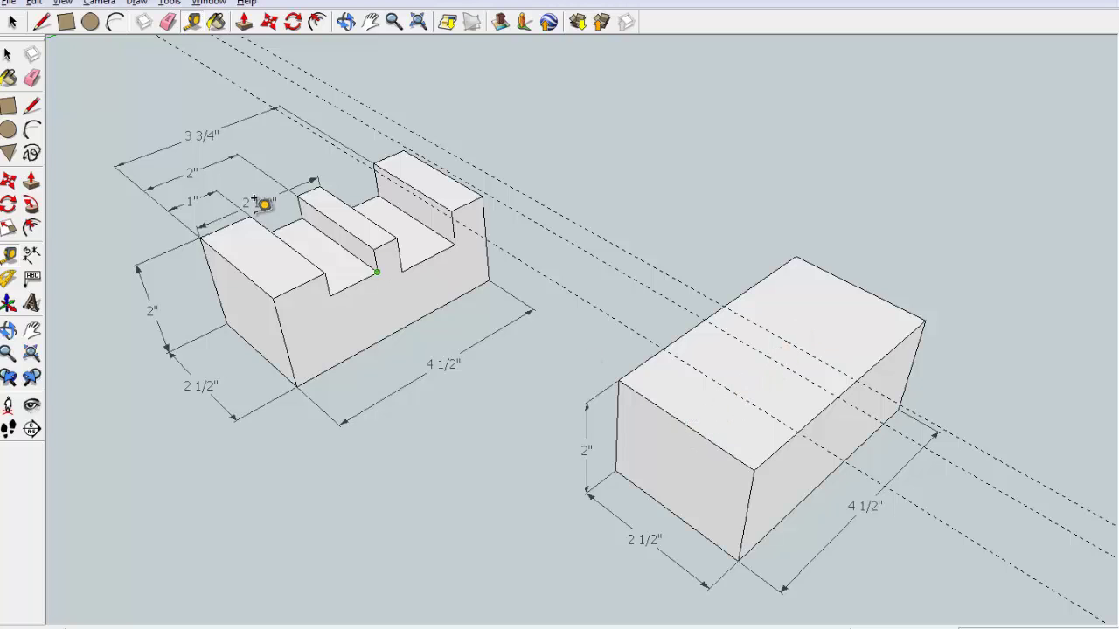
left_click(688, 408)
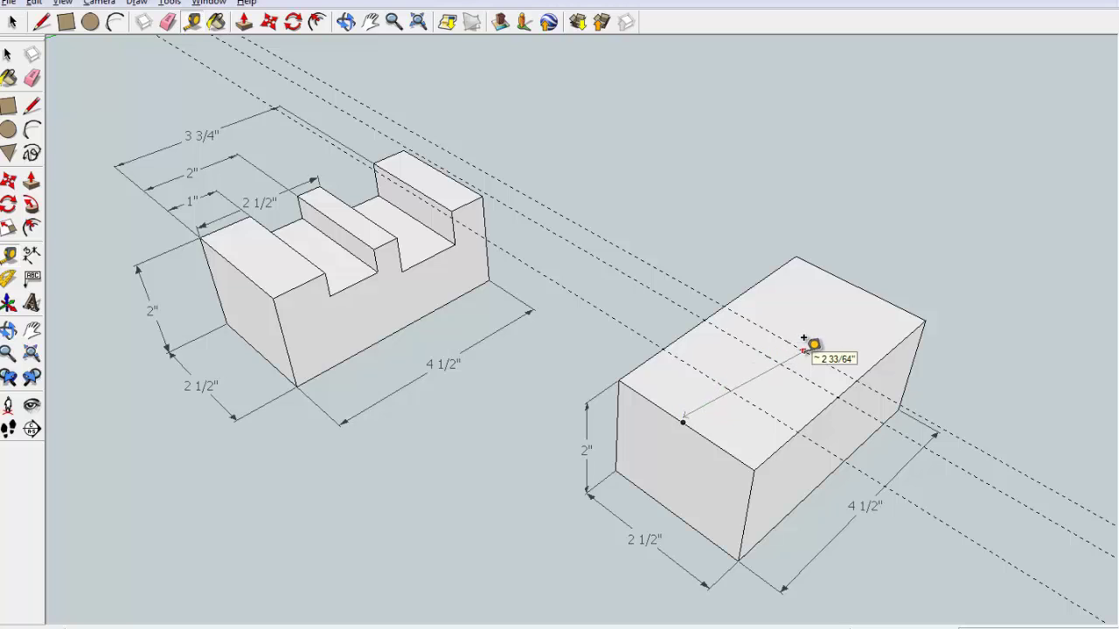
left_click(804, 337)
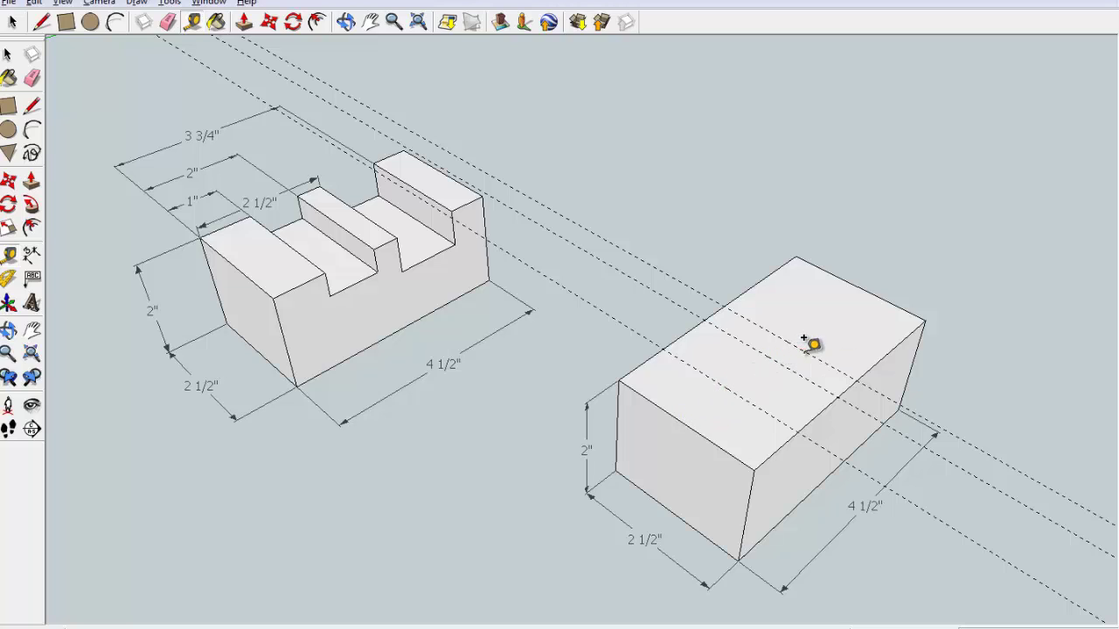
left_click(683, 421)
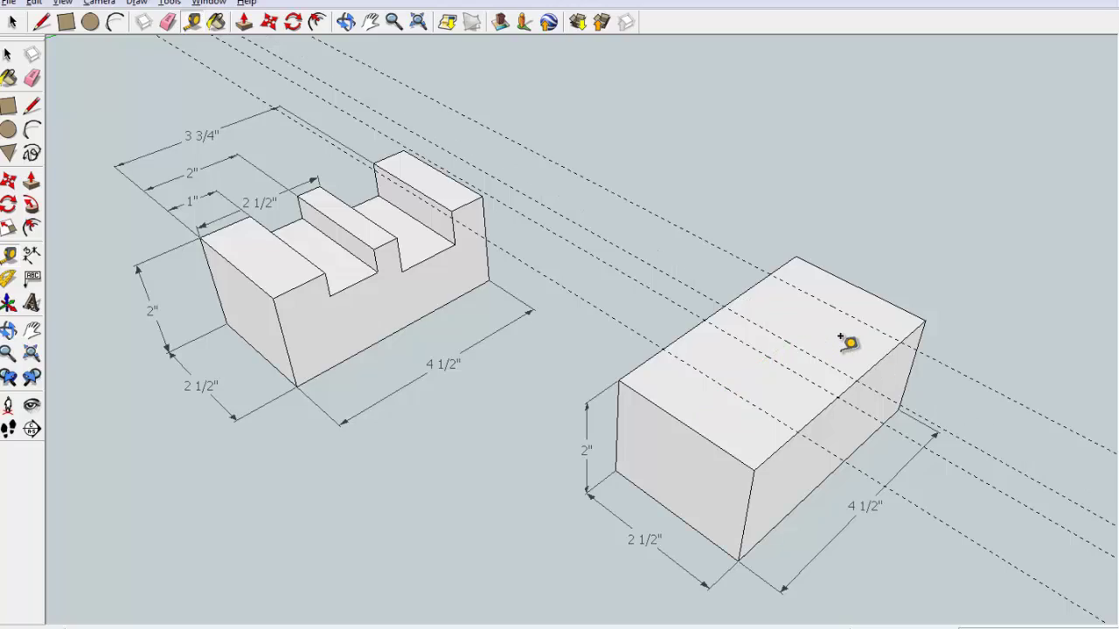
mouse_move(850, 344)
middle_mouse_down()
mouse_move(821, 347)
mouse_move(602, 211)
mouse_move(645, 158)
mouse_move(854, 342)
middle_mouse_up()
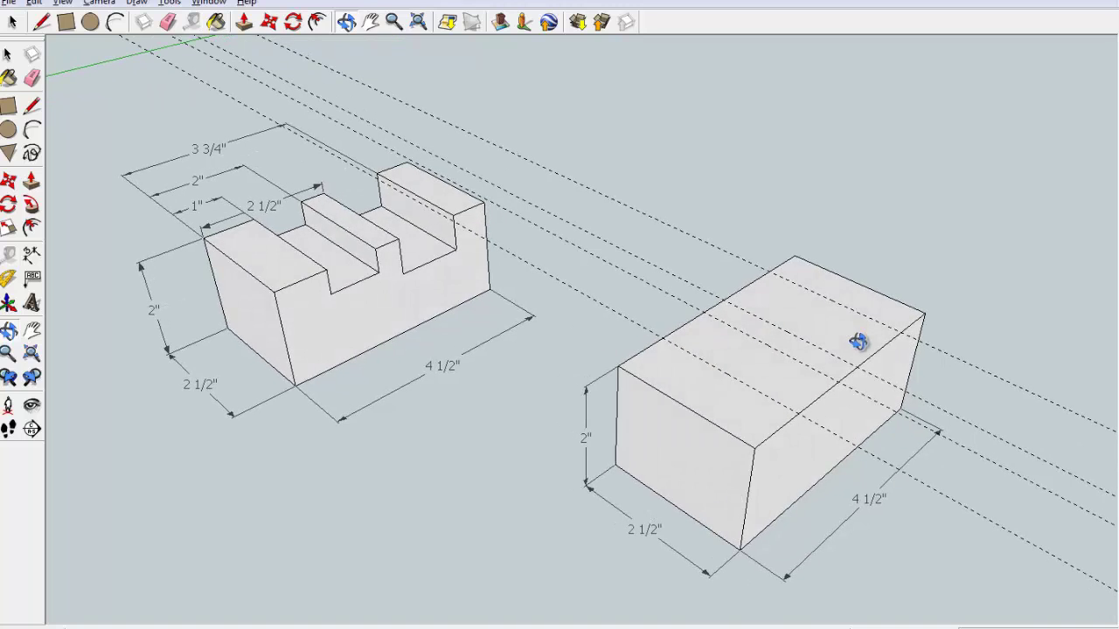
Draw three lines across the box's top face along the guides, splitting it into strips
left_click(31, 106)
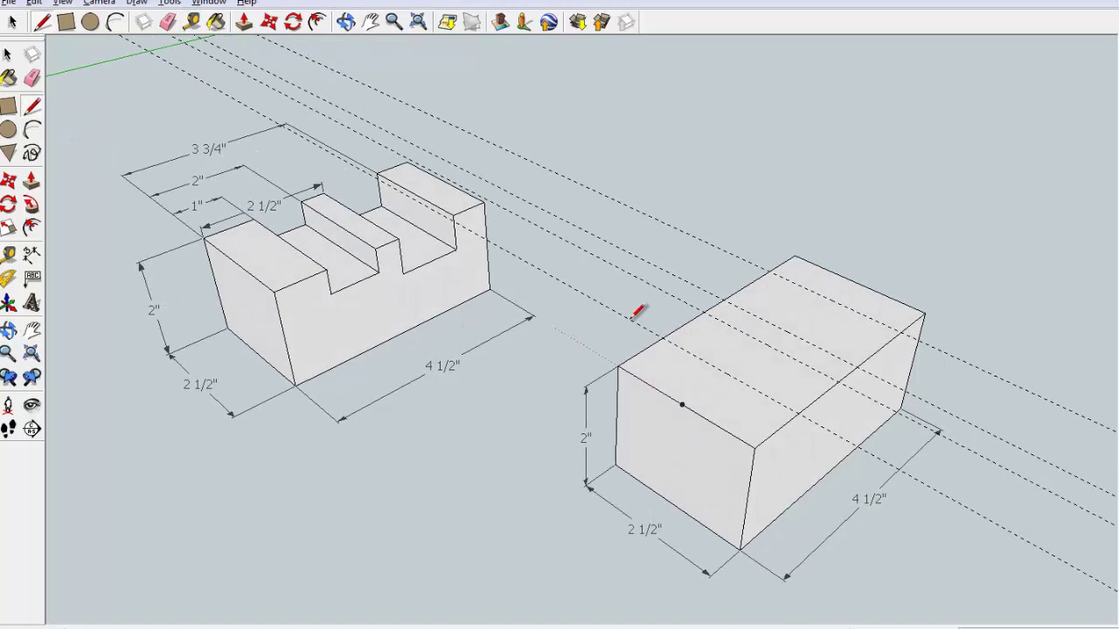
left_click(662, 338)
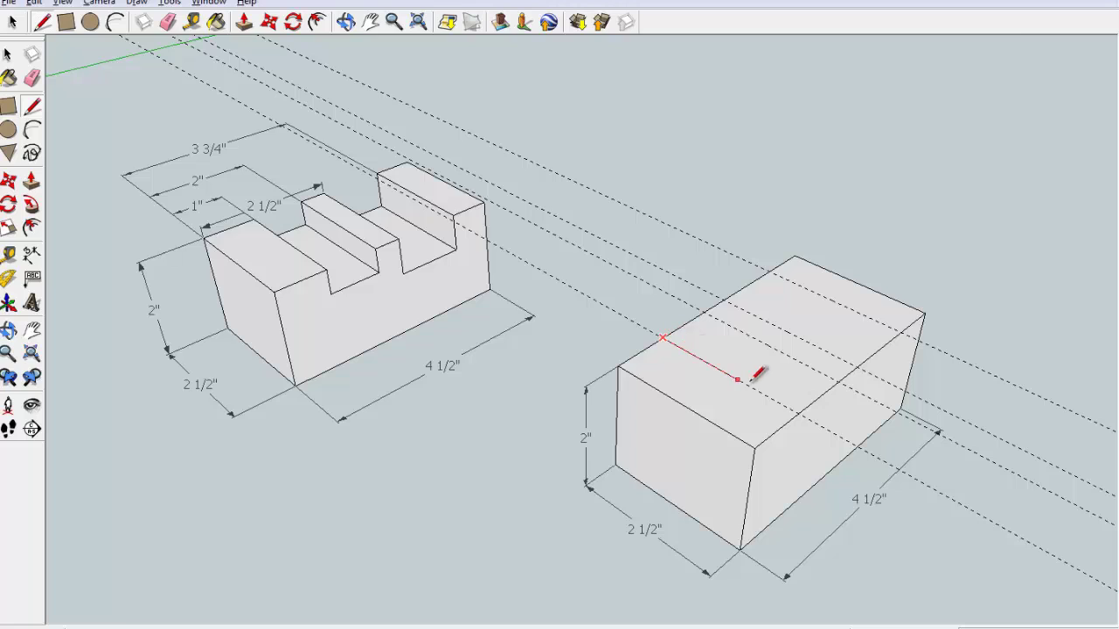
left_click(798, 408)
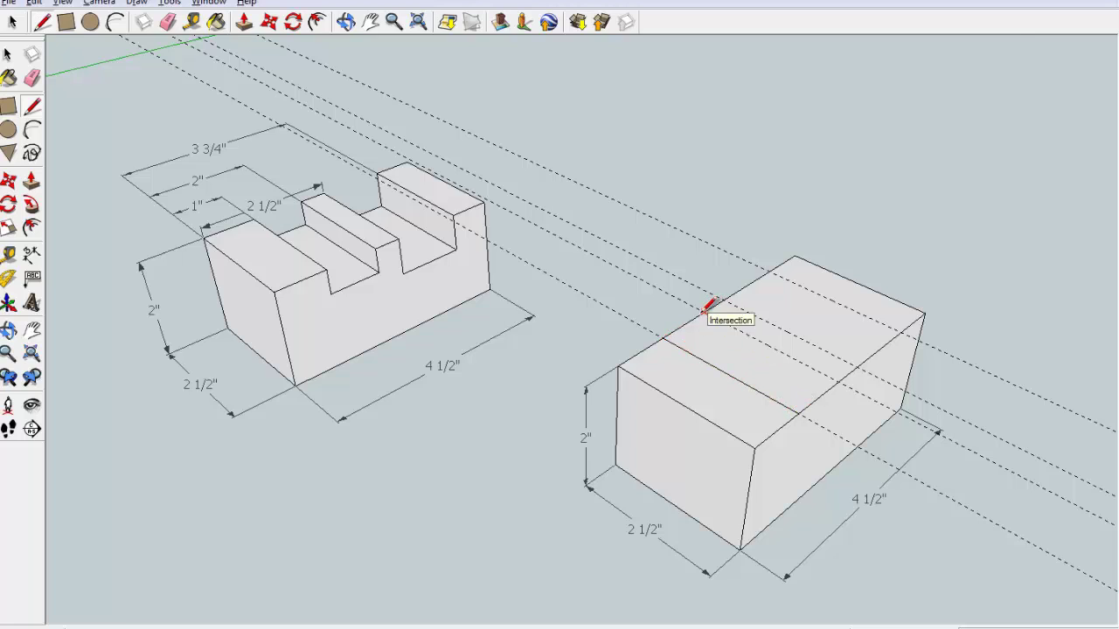
left_click(705, 312)
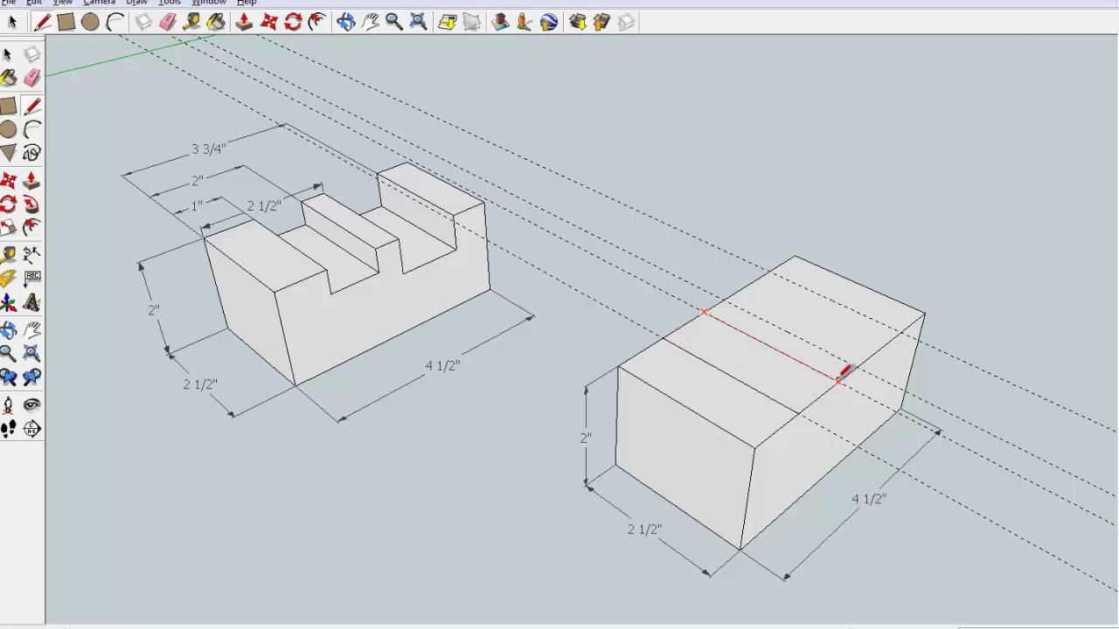
left_click(841, 377)
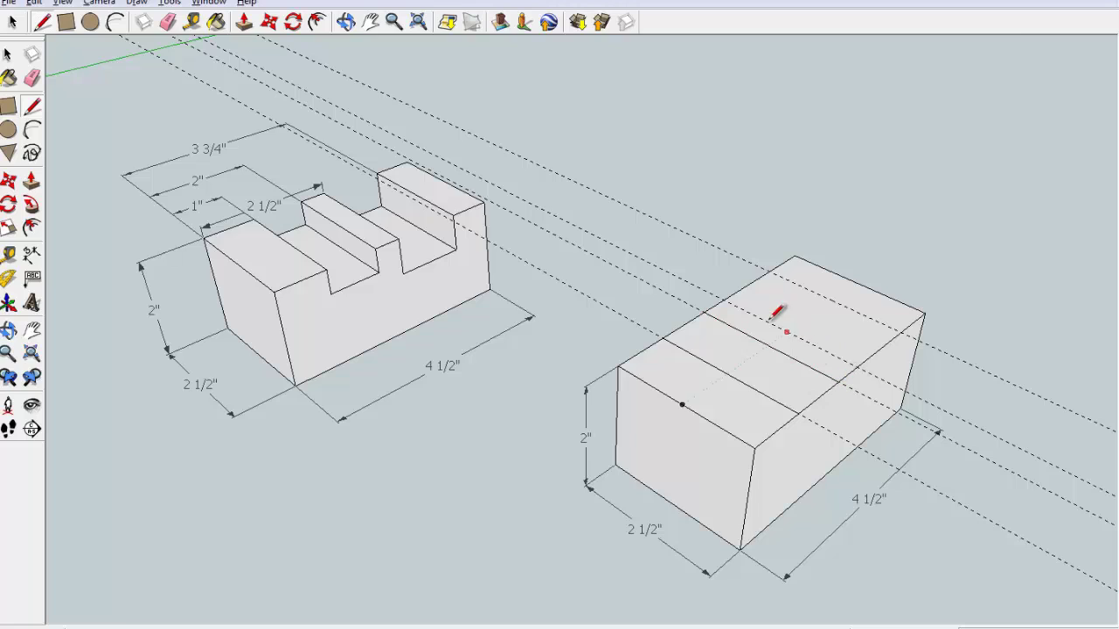
left_click(725, 299)
left_click(769, 273)
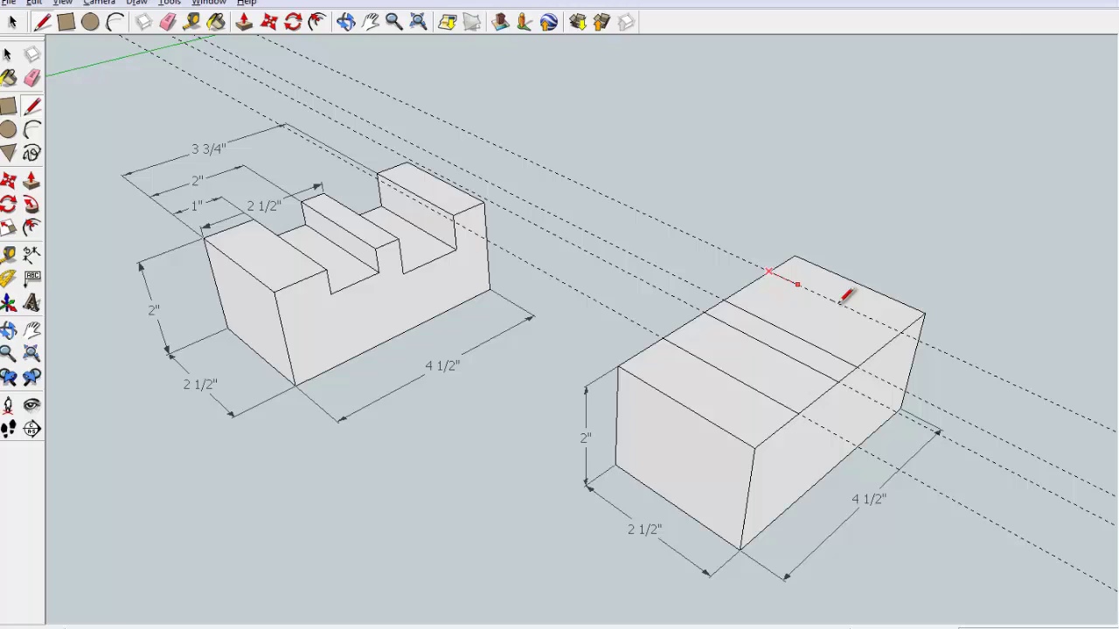
left_click(905, 328)
Delete all guides and orbit to a lower, flatter view of both blocks
left_click(35, 5)
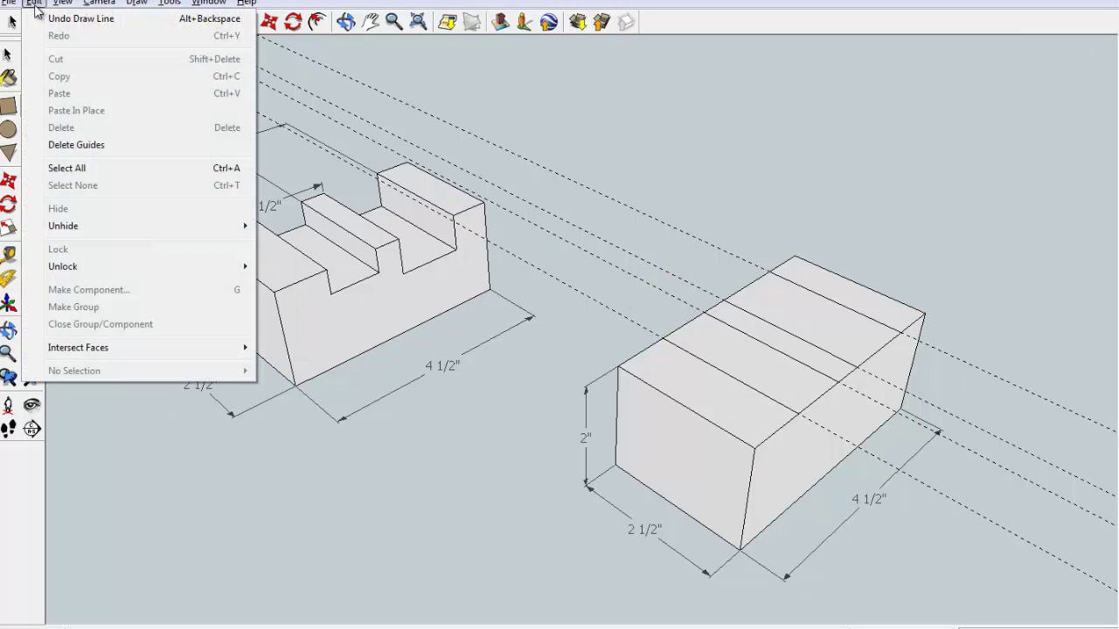
left_click(64, 142)
key("o")
mouse_move(445, 444)
left_mouse_down()
mouse_move(347, 340)
mouse_move(325, 382)
mouse_move(330, 361)
left_mouse_up()
key("l")
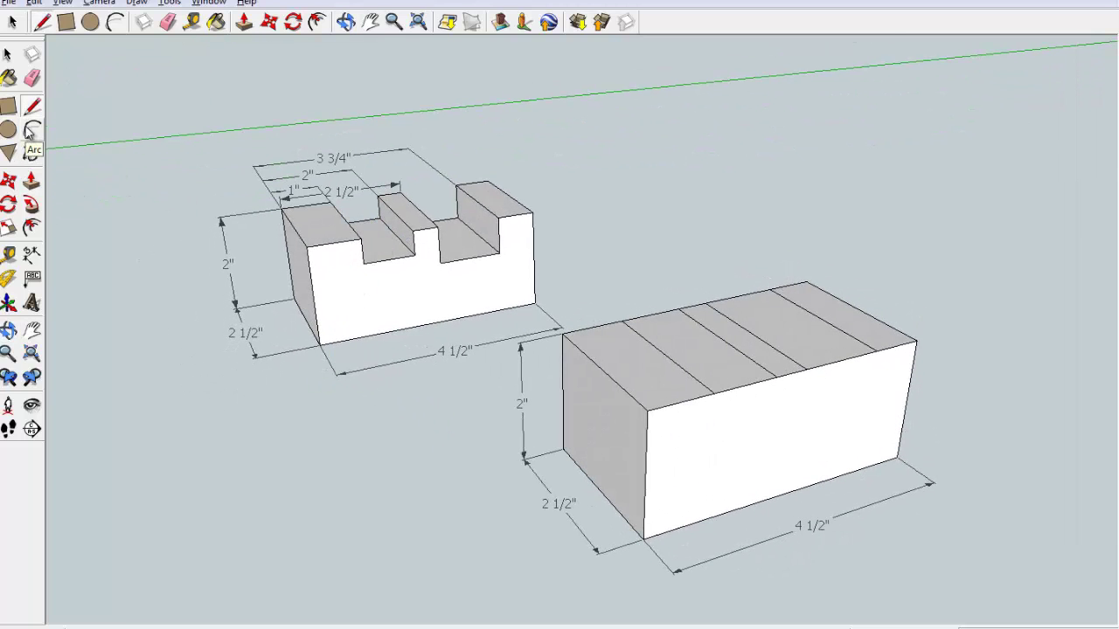
Add 1/2" and 3/4" depth dimensions to the original block's middle and right notches
key("space")
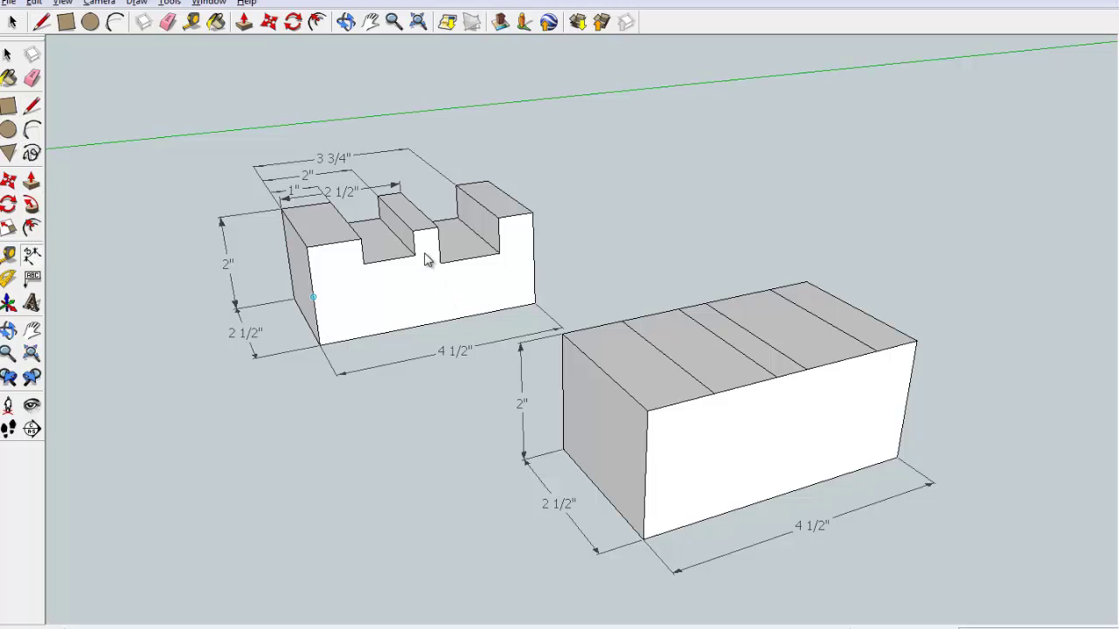
left_click(414, 233)
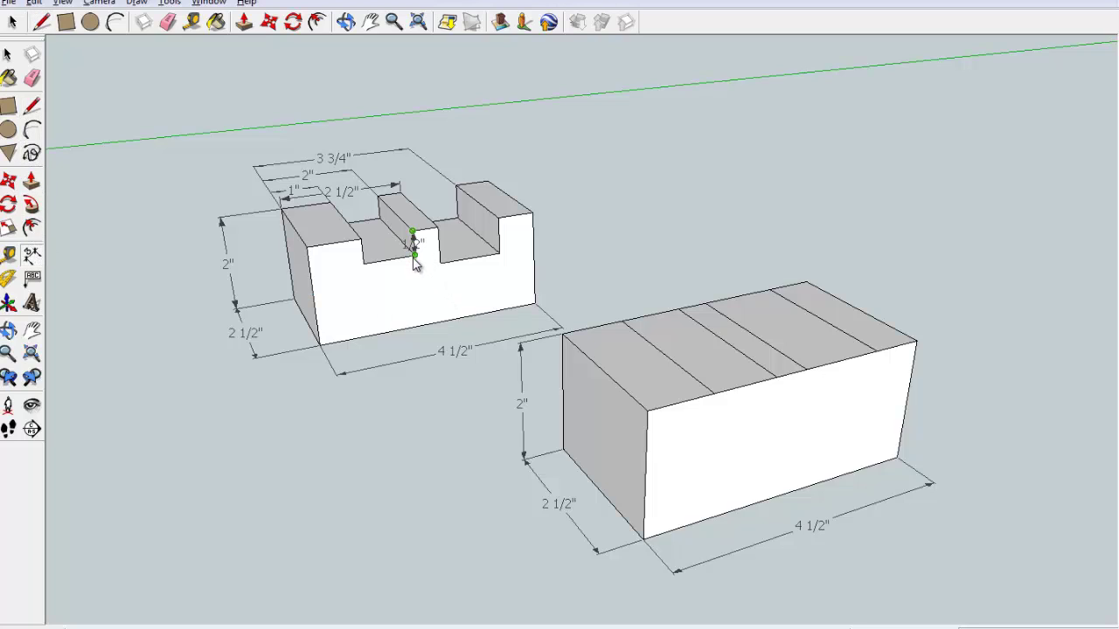
left_click(414, 255)
left_click(431, 270)
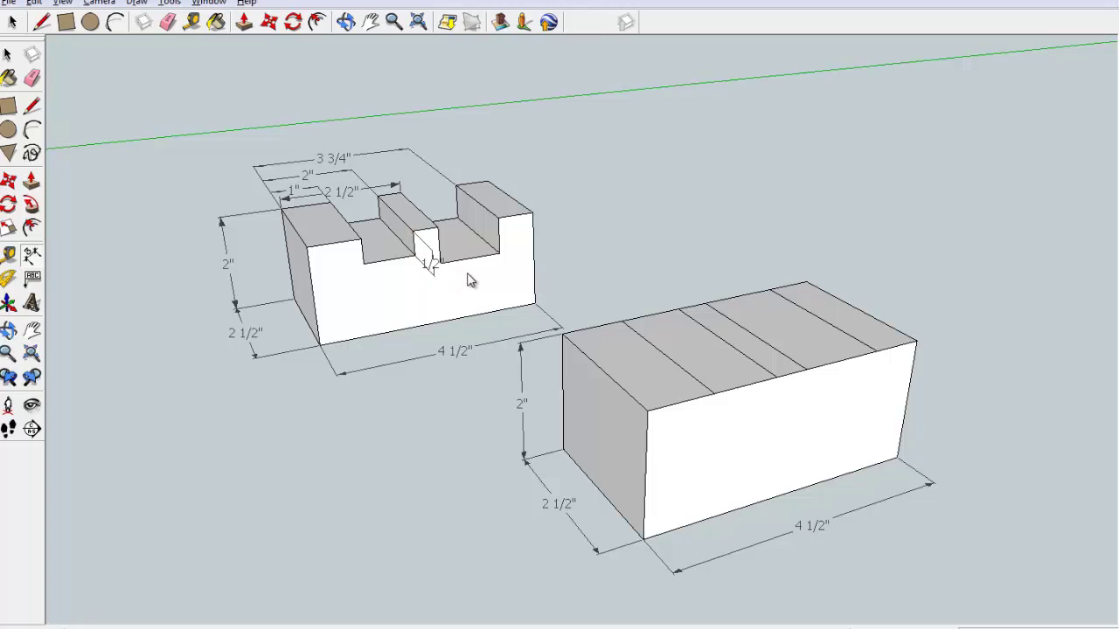
left_click(498, 218)
left_click(500, 254)
left_click(516, 249)
middle_click_drag(493, 339, 529, 345)
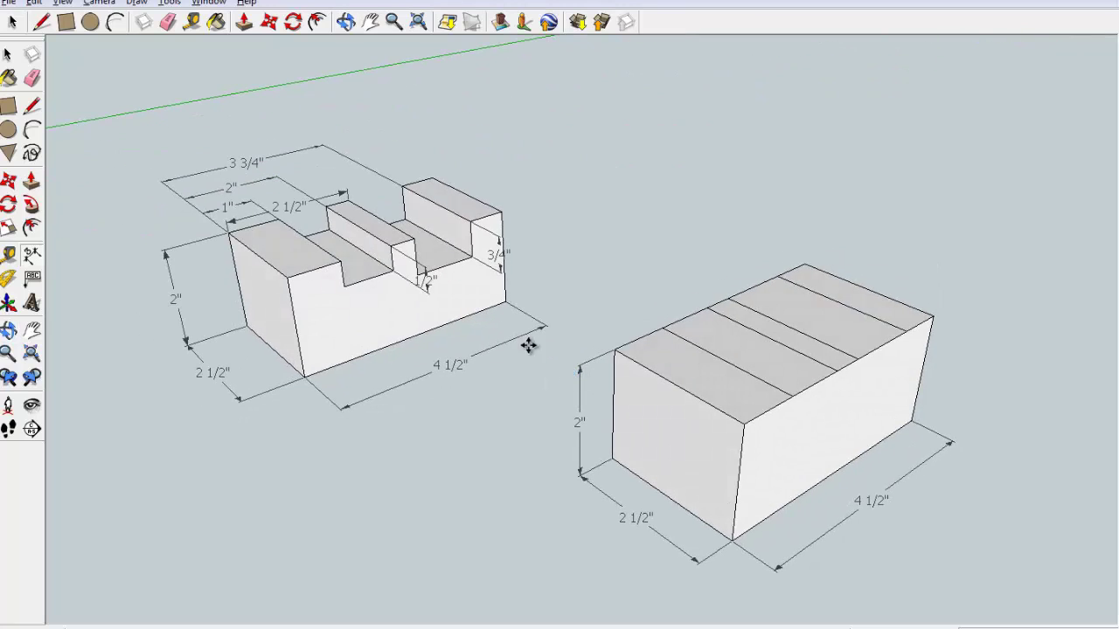
Push the marked top strips down to the original's notch depths, cutting two notches into the box
left_click(32, 182)
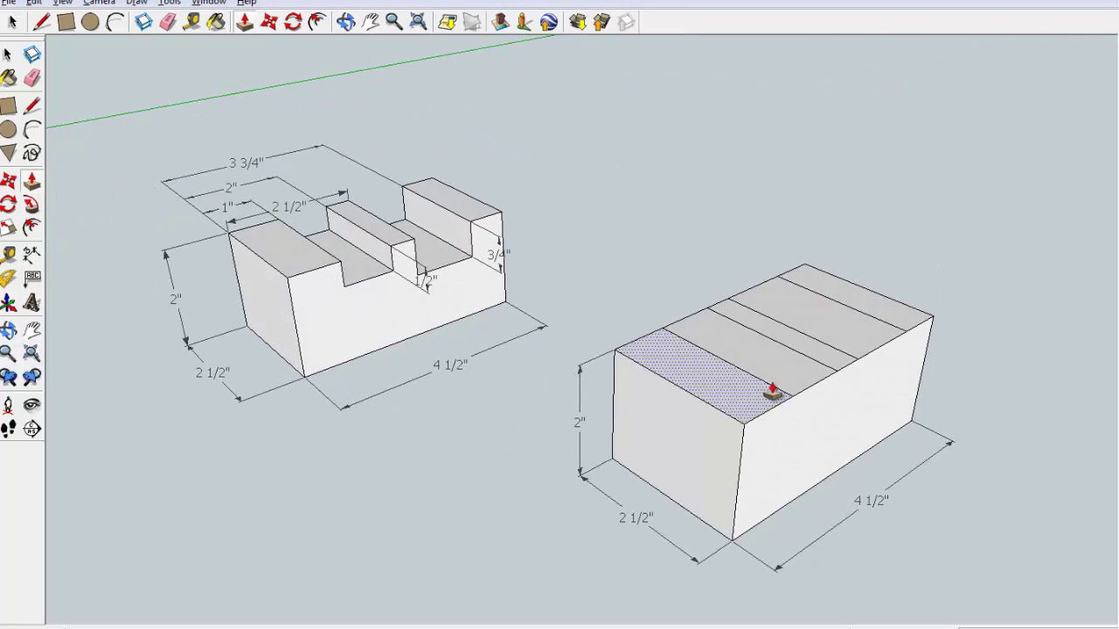
middle_click_drag(809, 392, 648, 363)
left_click_drag(654, 362, 663, 393)
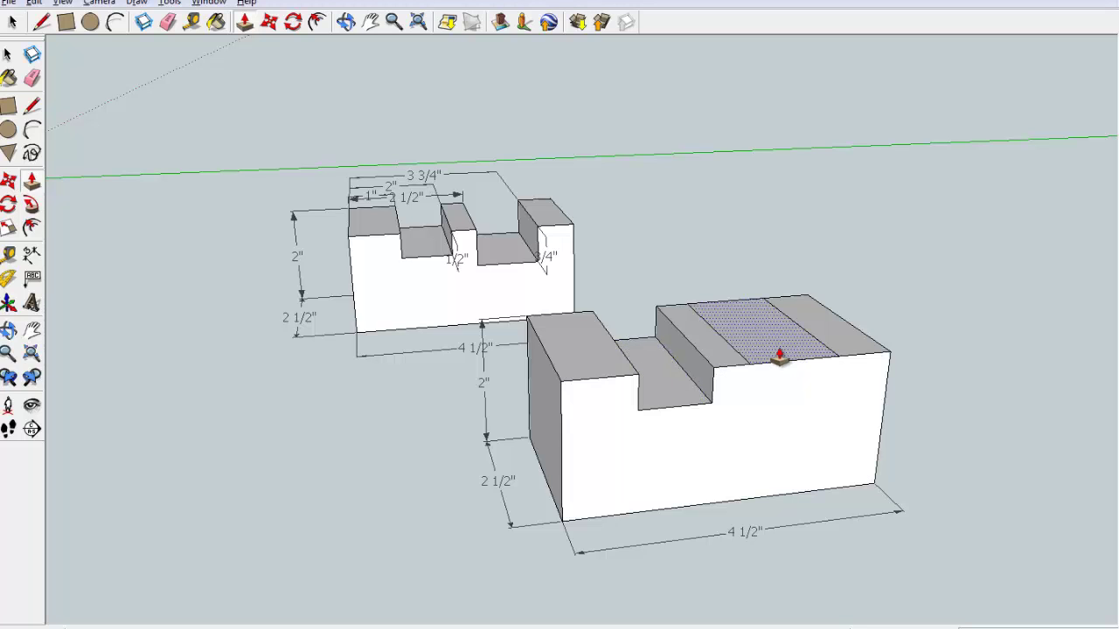
left_click_drag(779, 357, 789, 393)
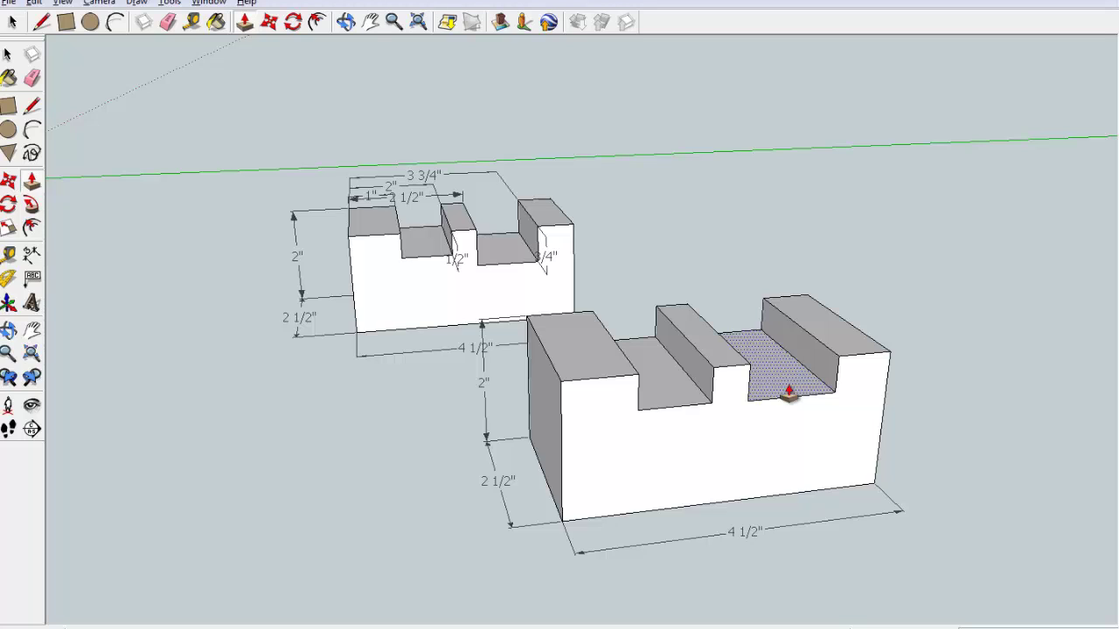
left_click_drag(789, 394, 750, 413)
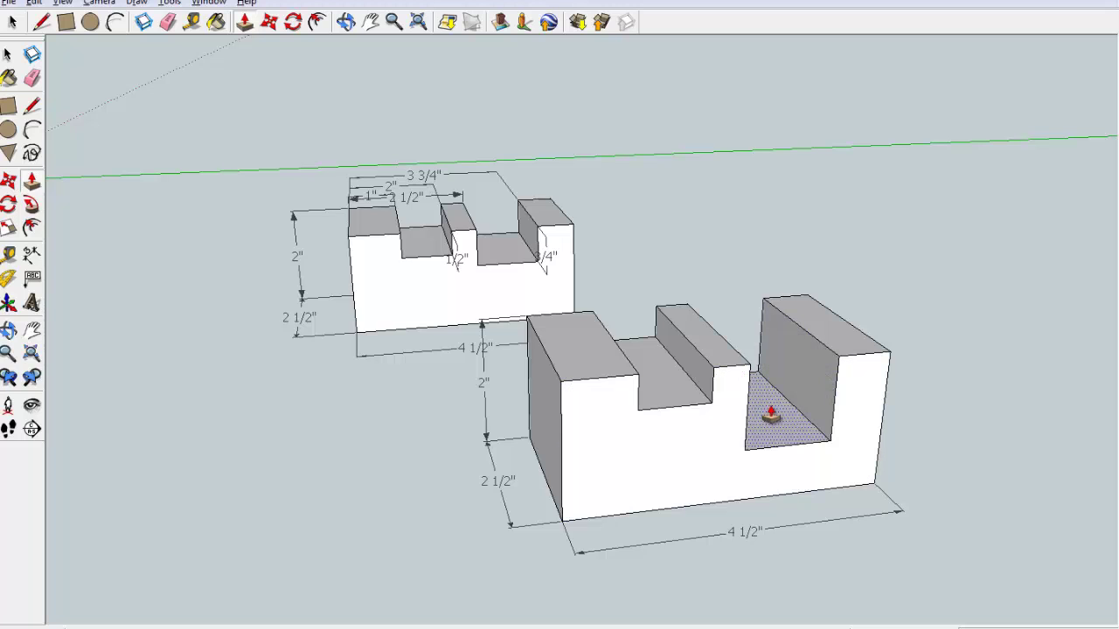
left_click(778, 434)
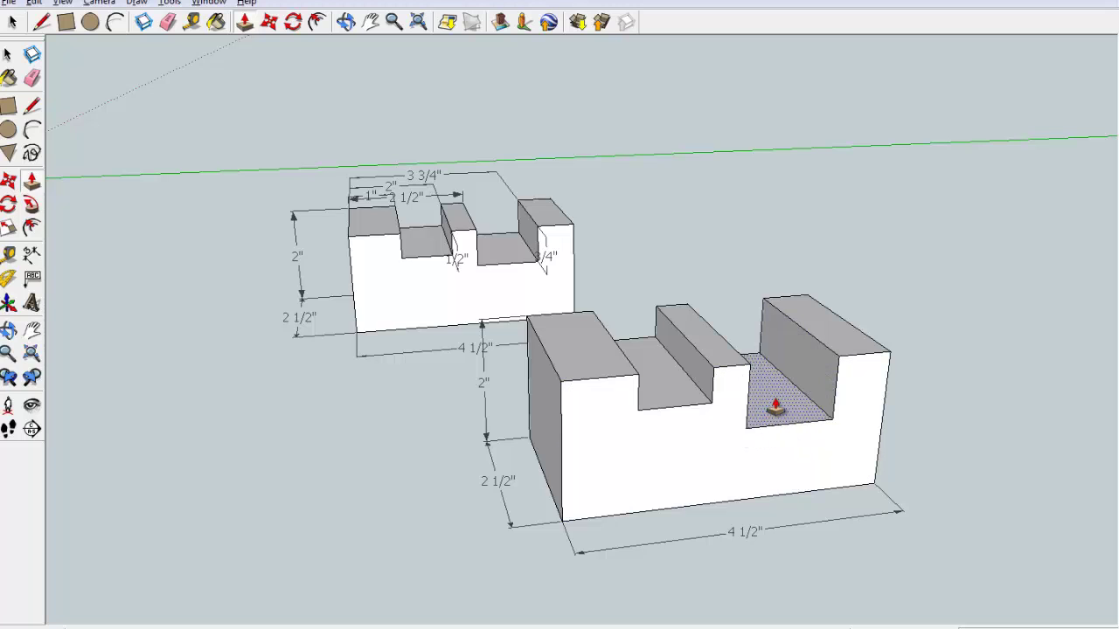
left_click(586, 352)
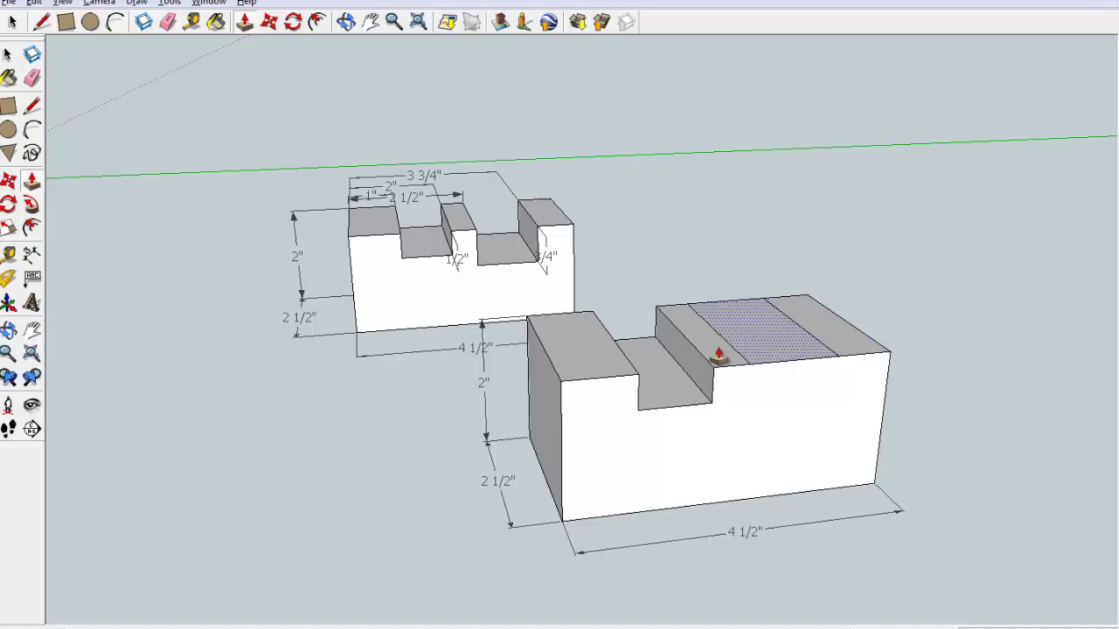
left_click(782, 357)
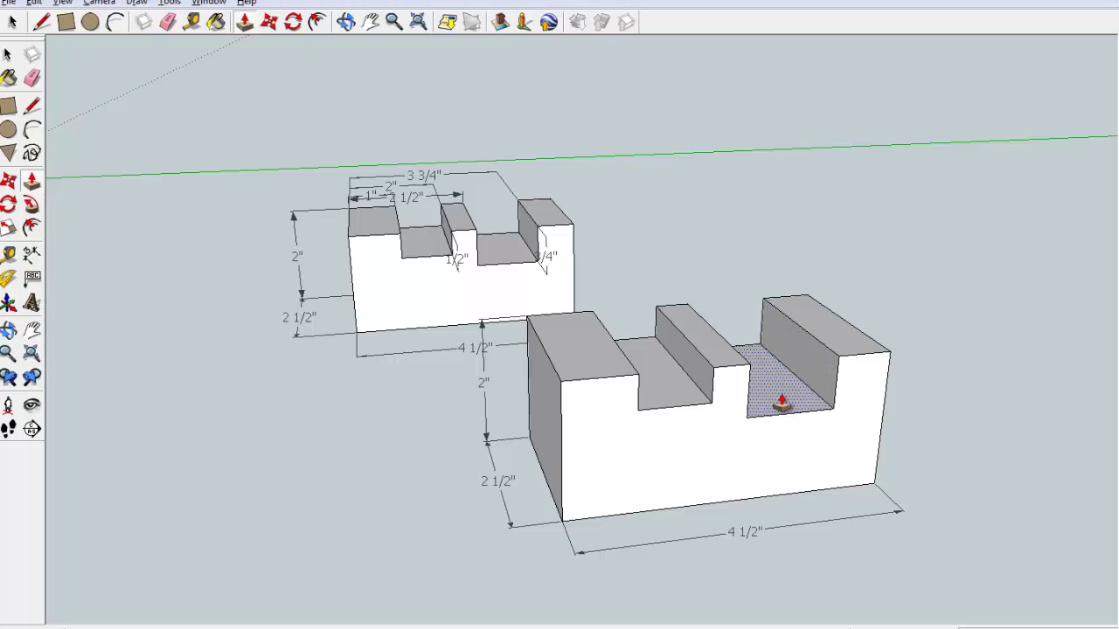
left_click(781, 403)
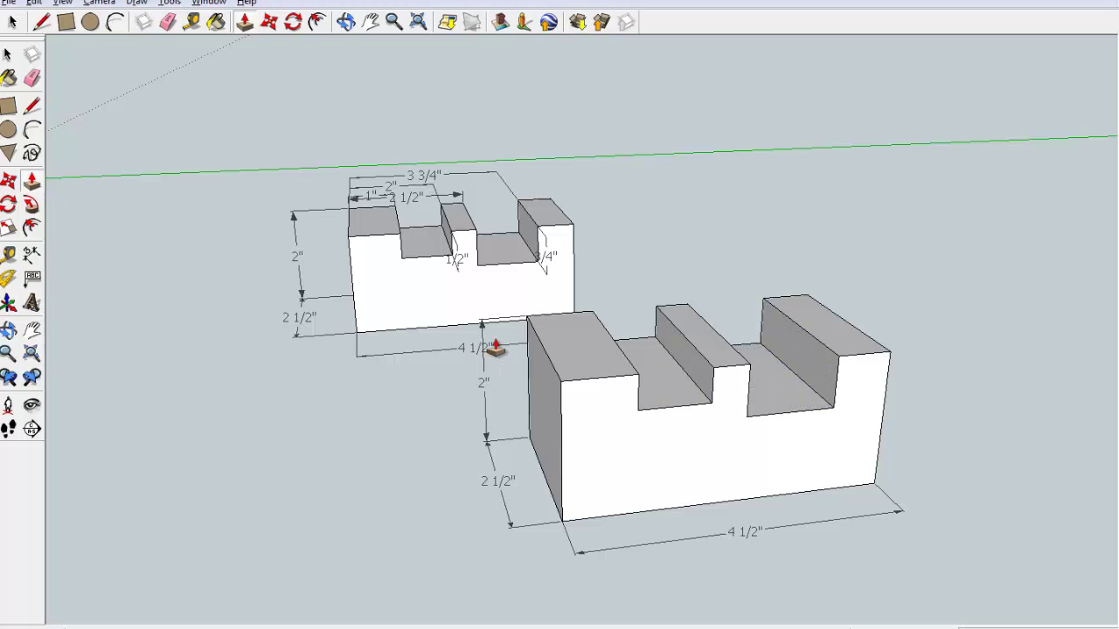
middle_click_drag(497, 342, 870, 377)
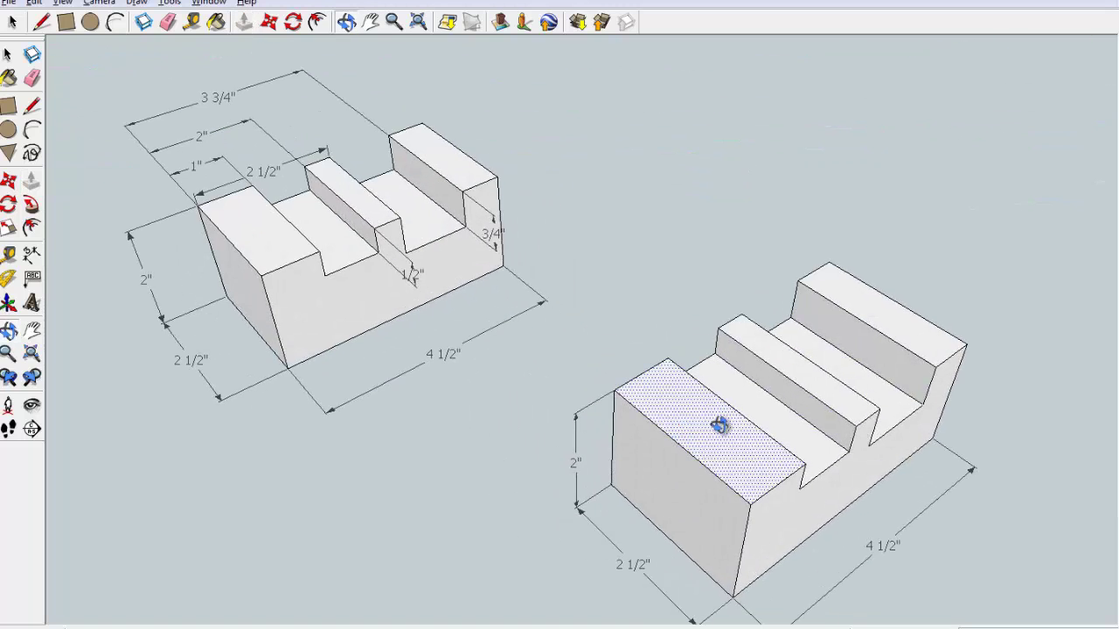
middle_click_drag(702, 407, 674, 393)
middle_click_drag(678, 435, 674, 438)
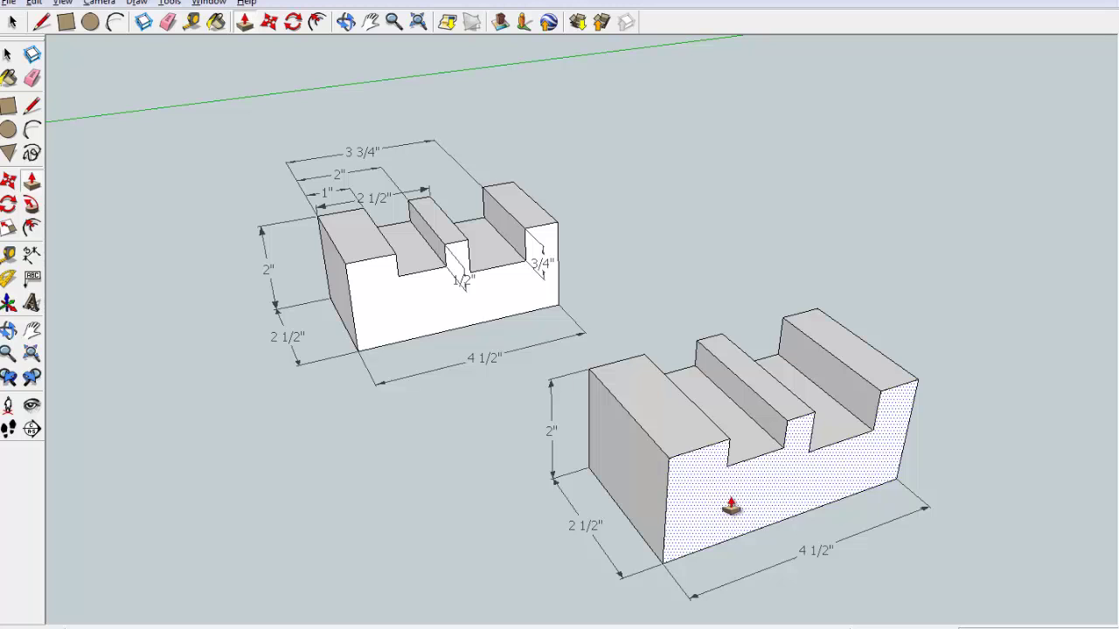
middle_click_drag(488, 398, 584, 368)
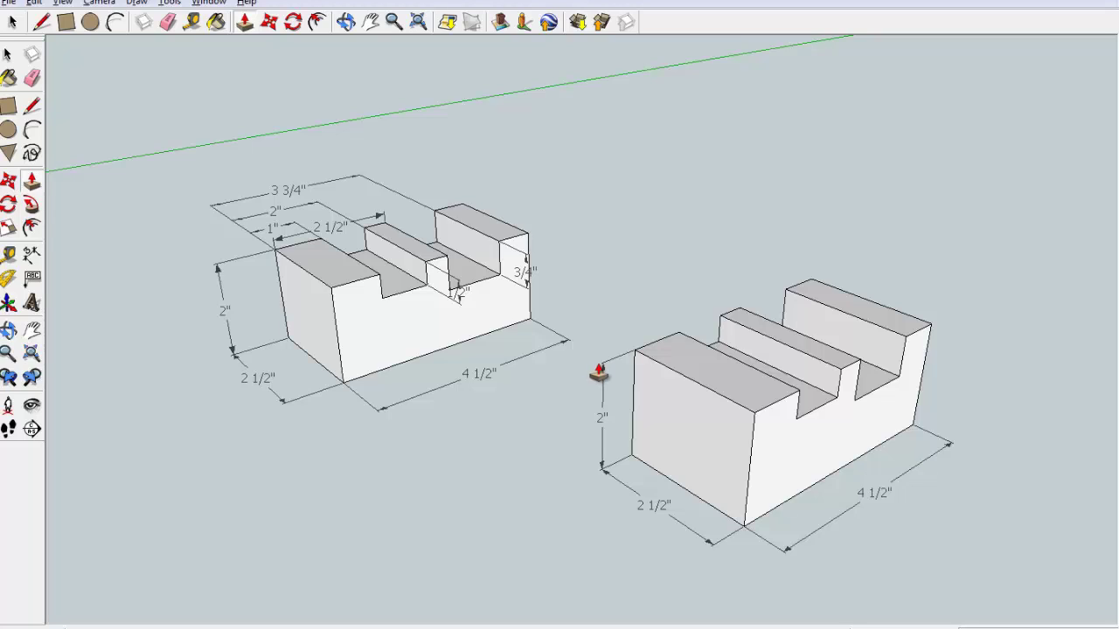
middle_click_drag(690, 525, 728, 273)
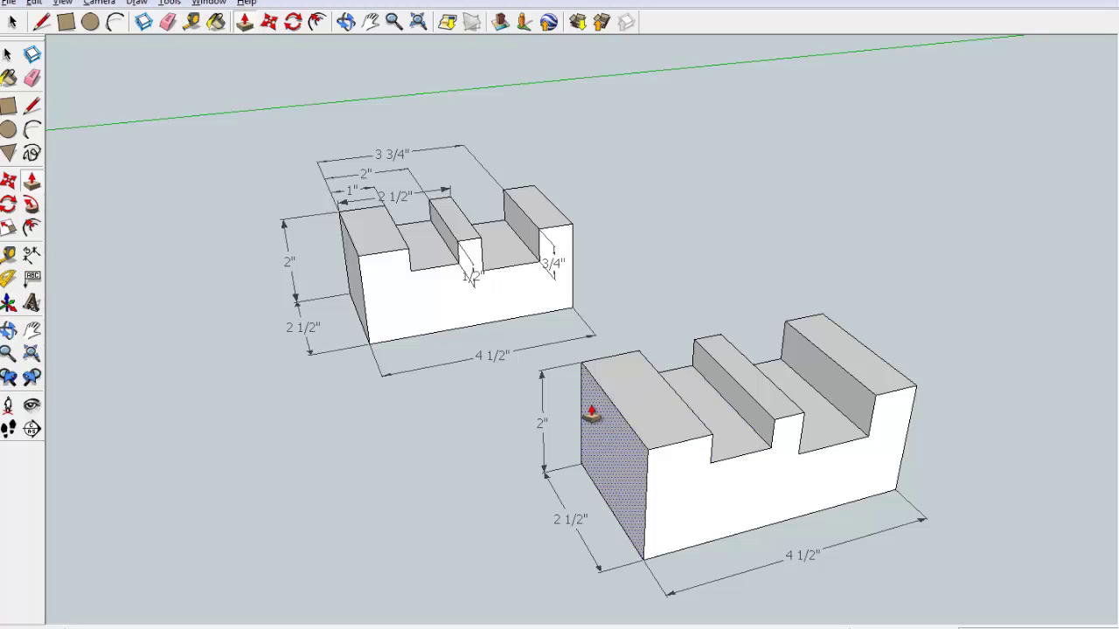
middle_click_drag(599, 382, 754, 452)
Move-copy the original slotted block and its dimensions to a spot behind it
middle_click_drag(569, 367, 573, 369)
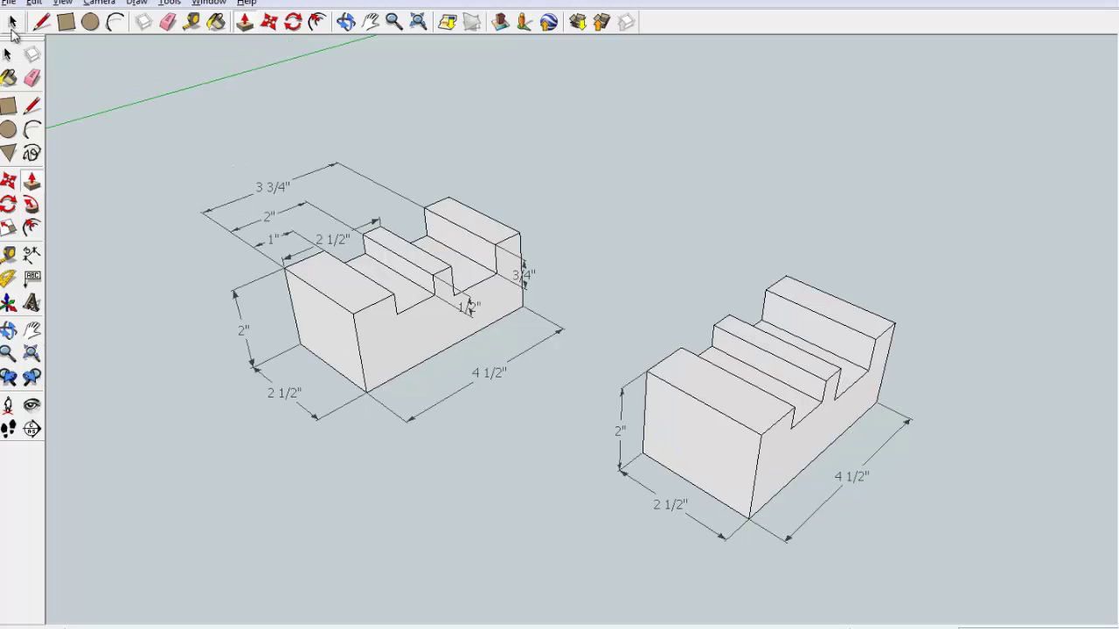
left_click(8, 54)
left_click_drag(107, 122, 584, 500)
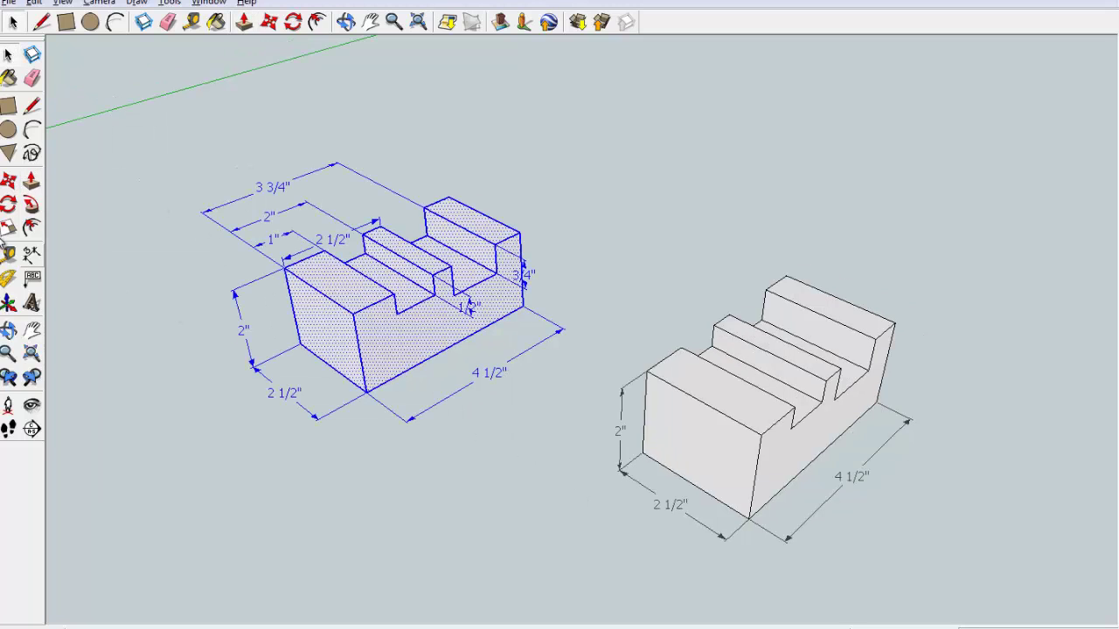
left_click(9, 182)
left_click(344, 333)
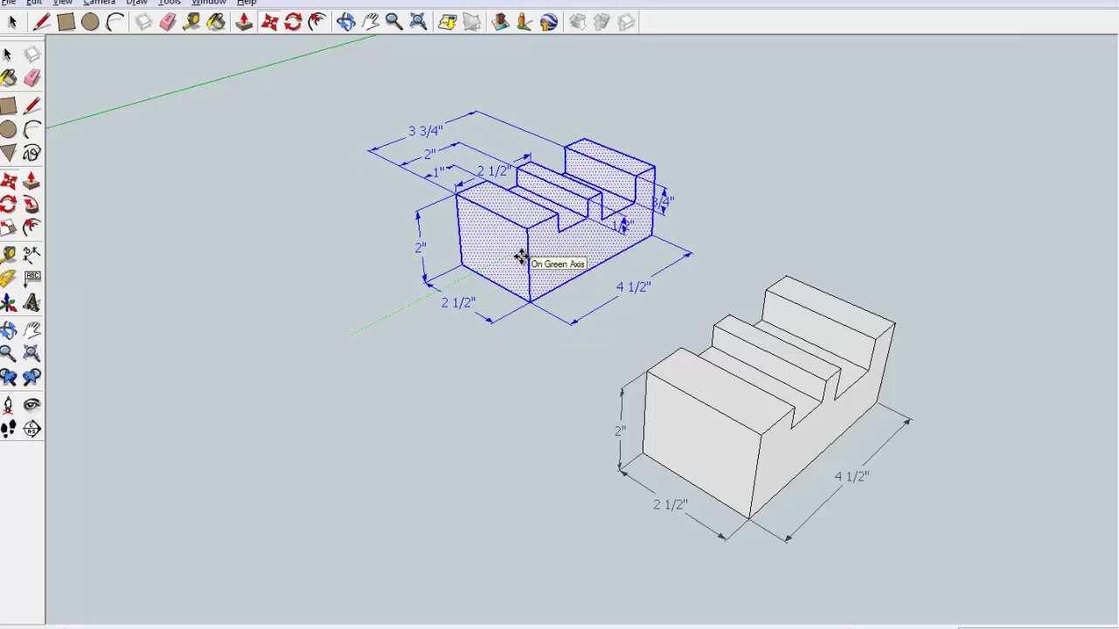
key("ctrl")
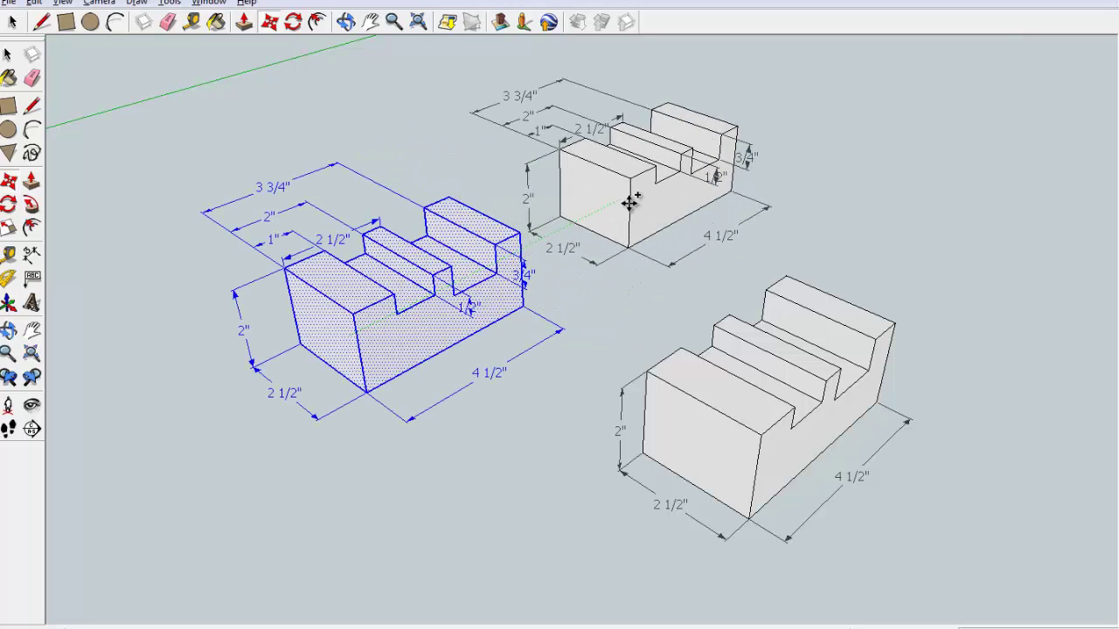
left_click(642, 197)
middle_click_drag(807, 241, 867, 244)
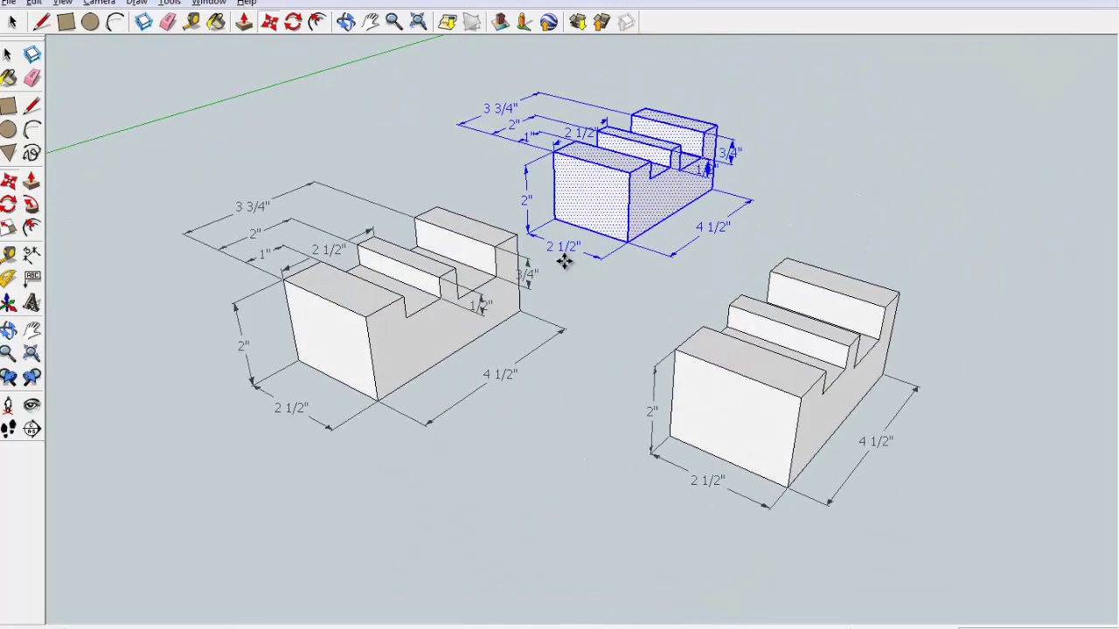